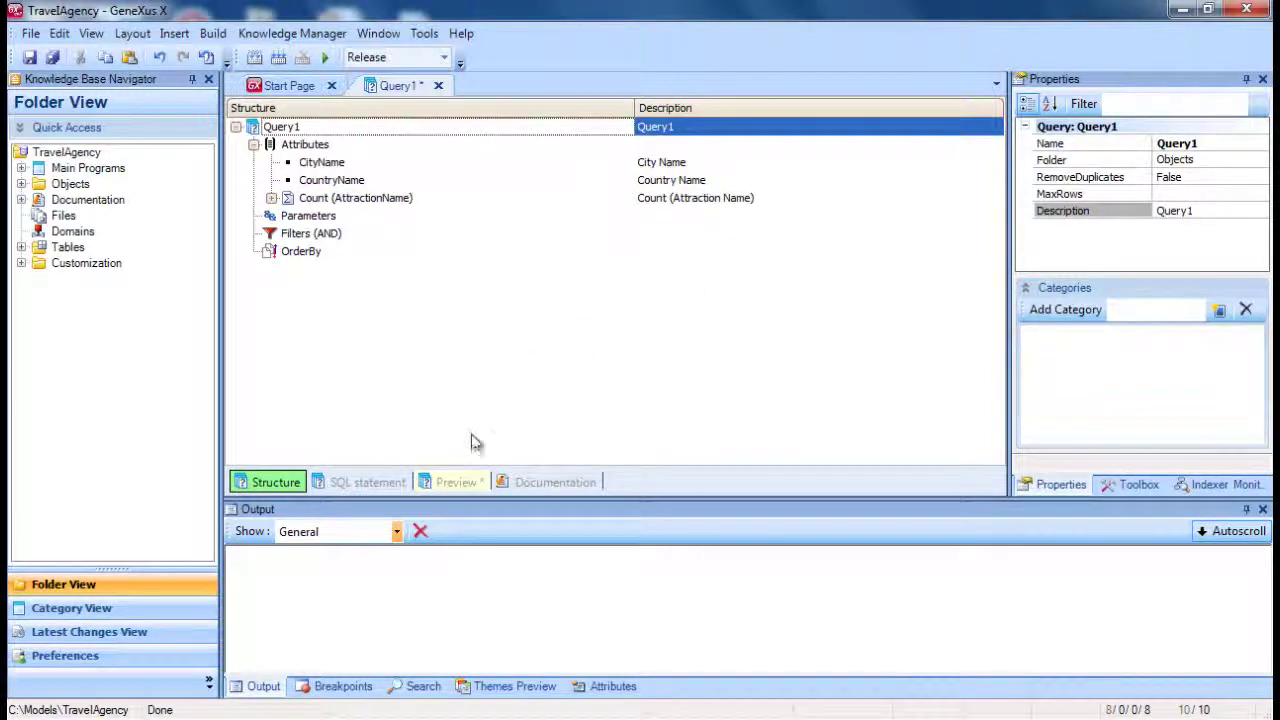
Preview the results of Query1 and move City Name into the pivot table's column area.
left_click(458, 484)
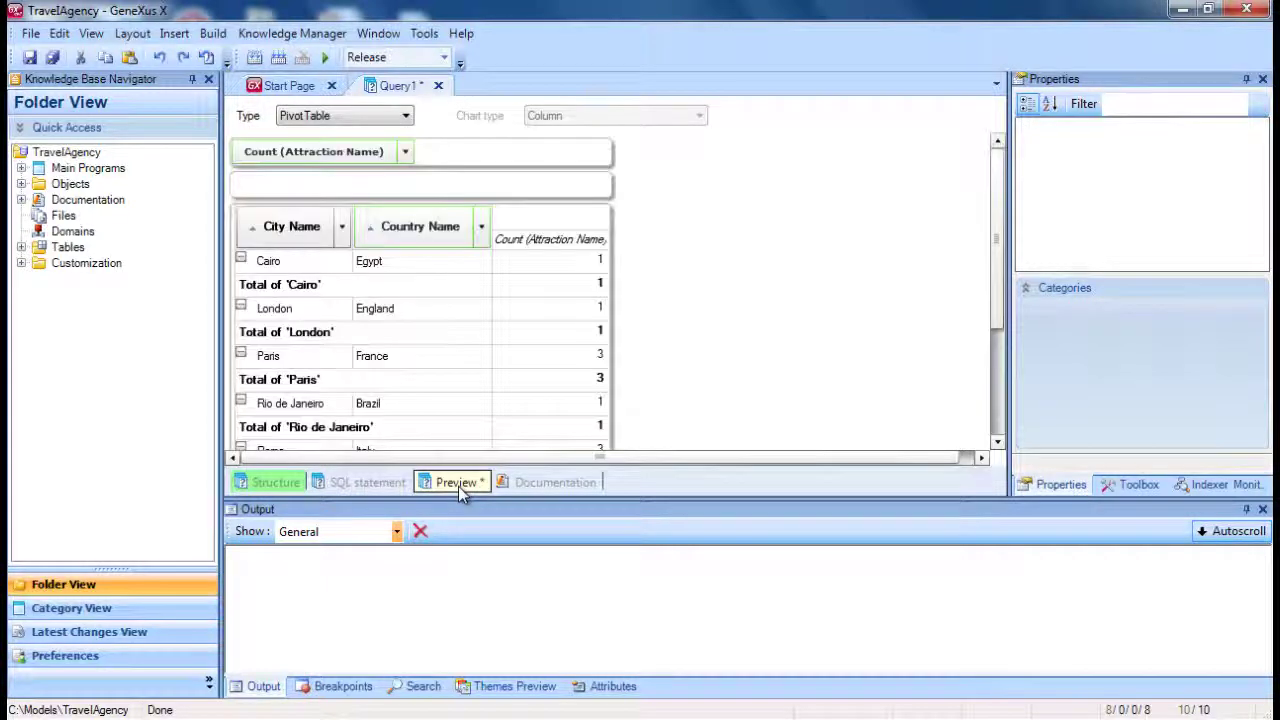
left_click_drag(600, 499, 617, 566)
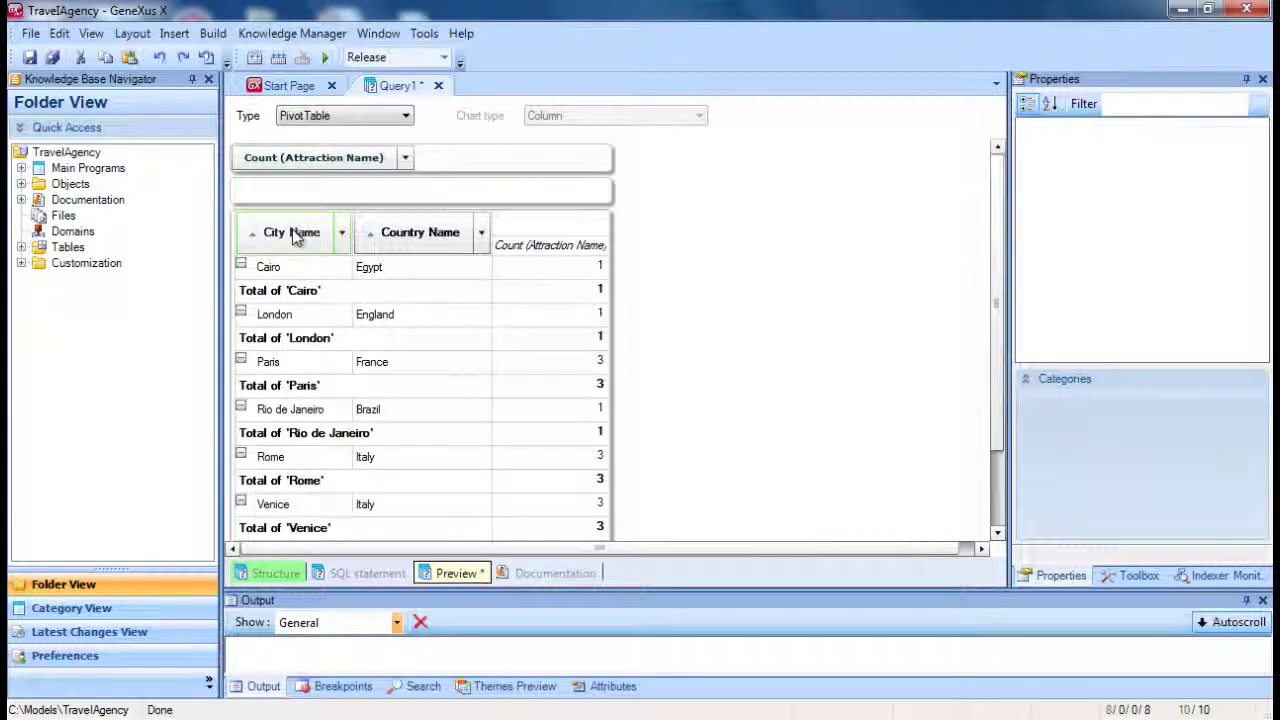
left_click_drag(295, 236, 520, 232)
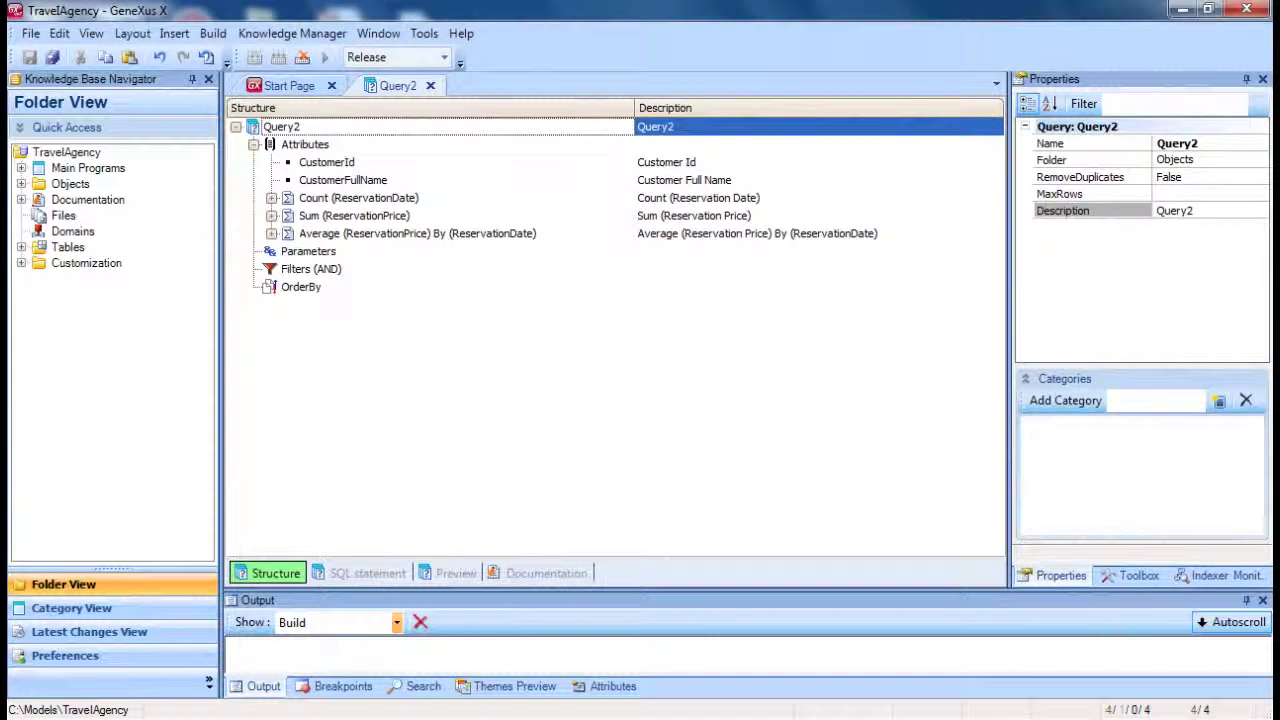
Preview the results of Query2 with the output type set to Chart.
left_click(456, 573)
left_click(406, 117)
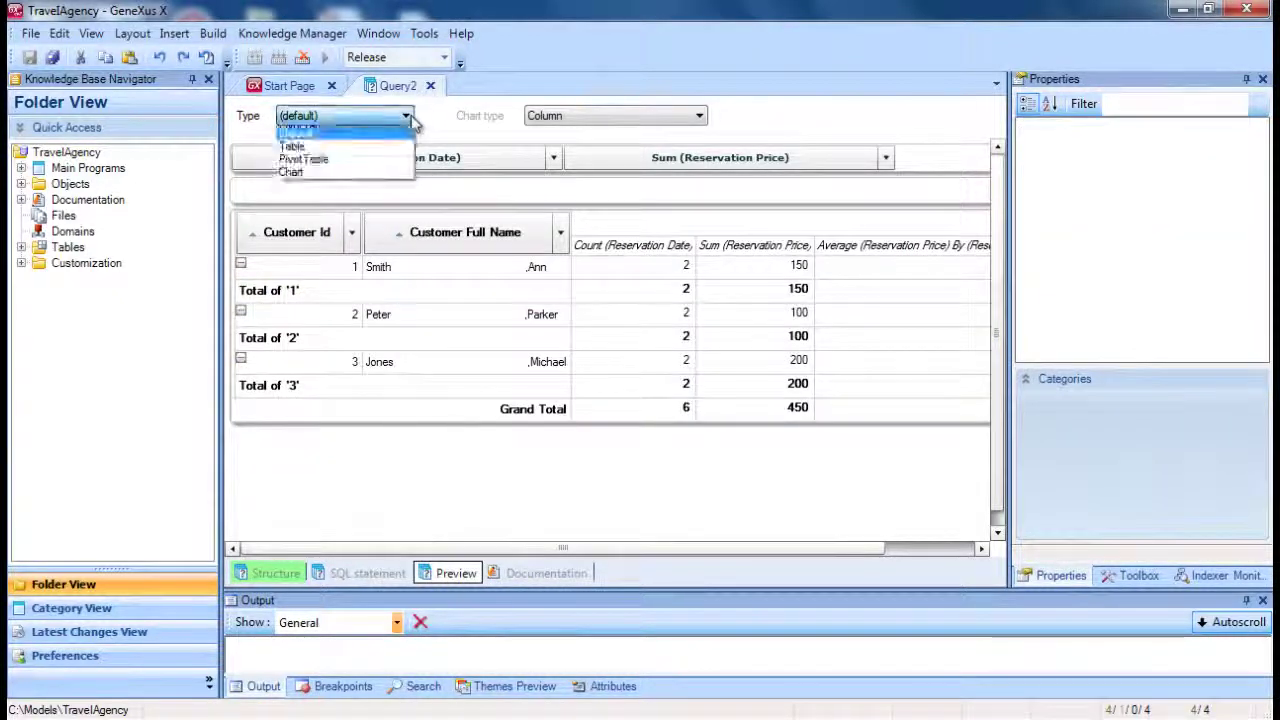
left_click(390, 173)
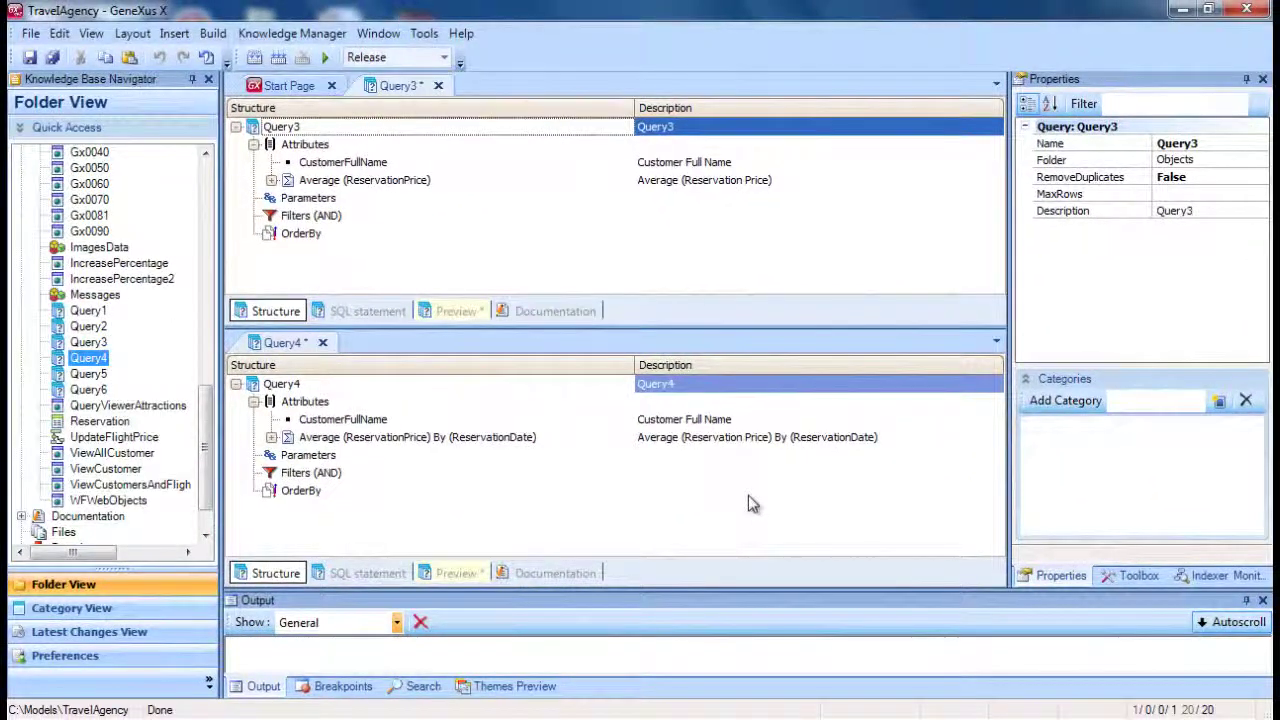
Preview the results of Query3, Query4, Query5 and Query6 to compare each side-by-side pair.
left_click(458, 311)
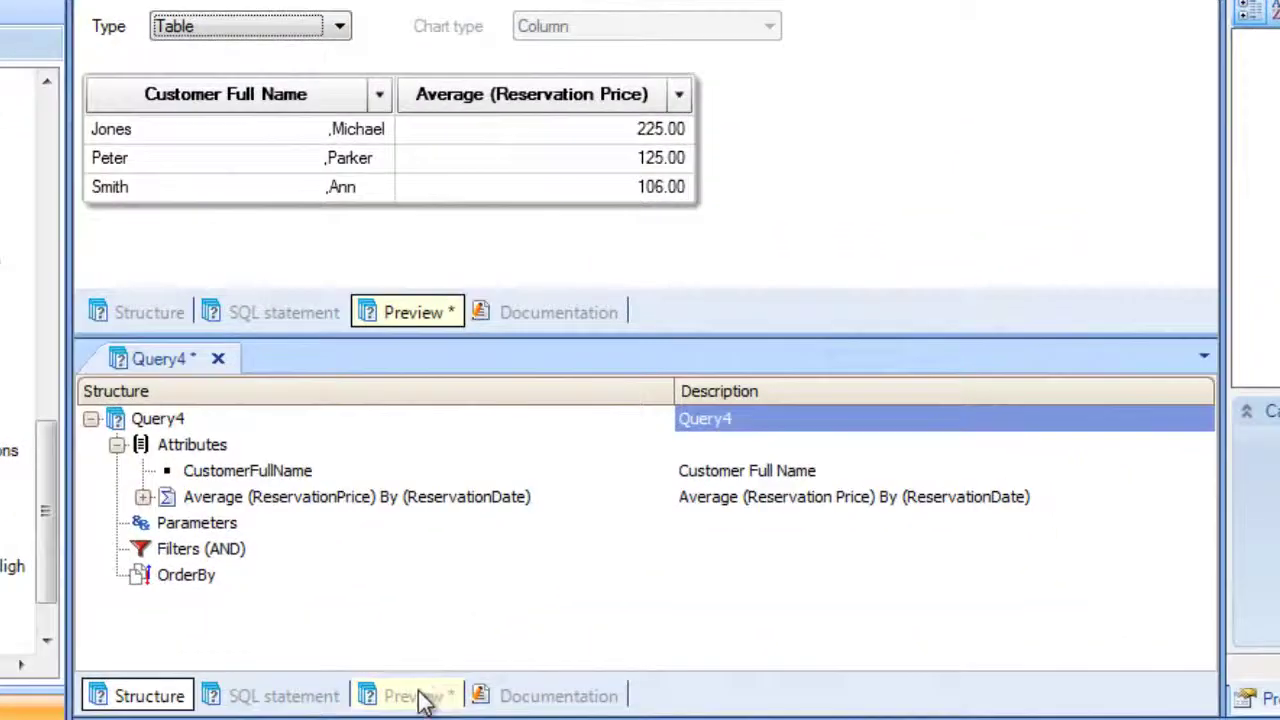
left_click(418, 696)
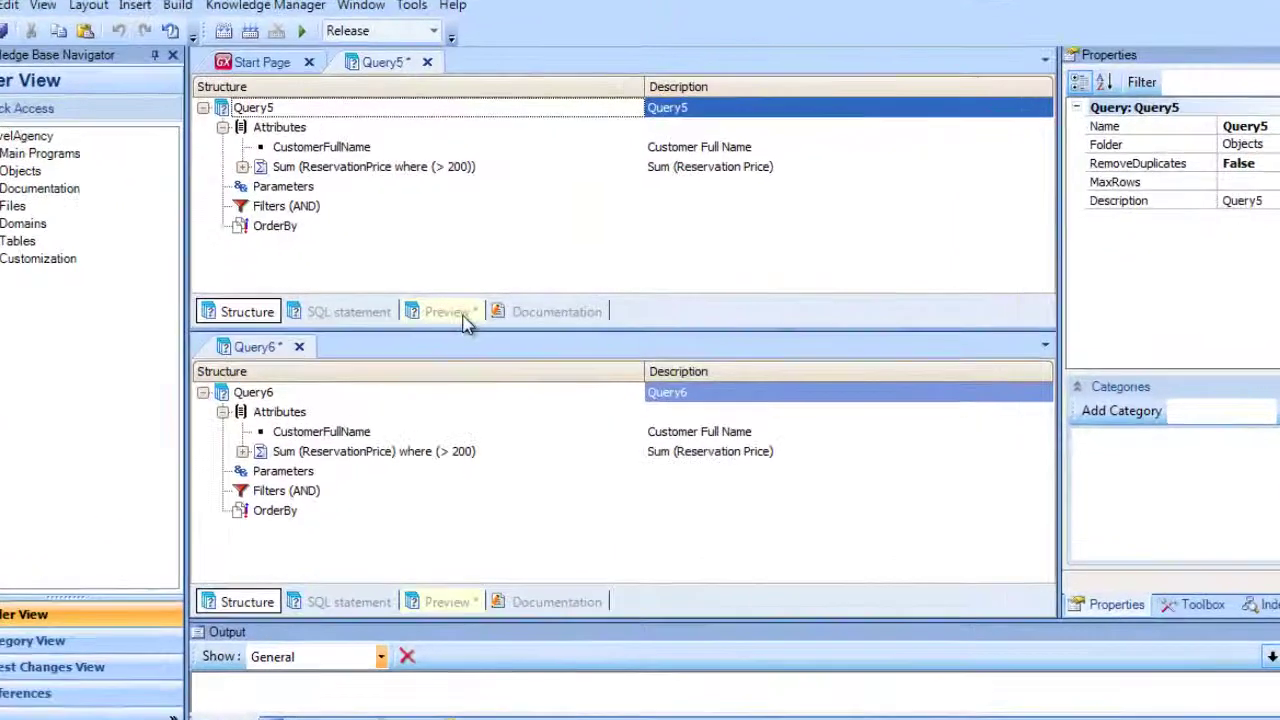
left_click(458, 312)
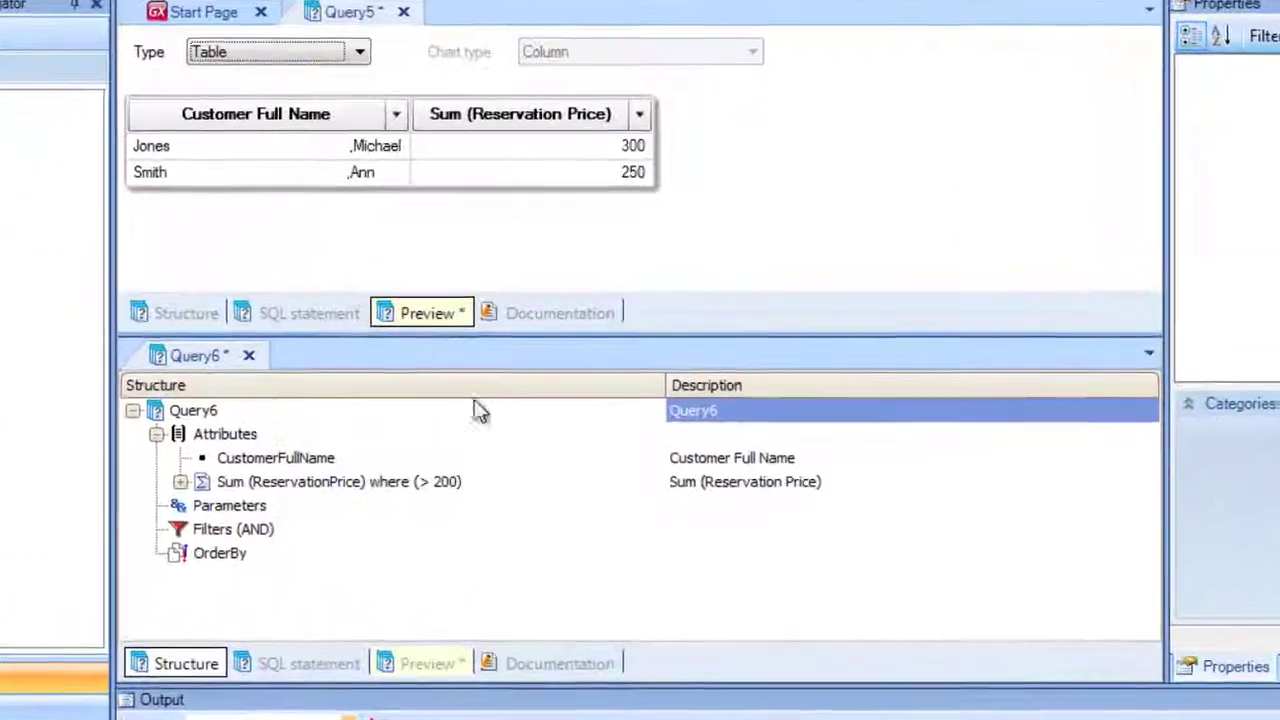
left_click(434, 699)
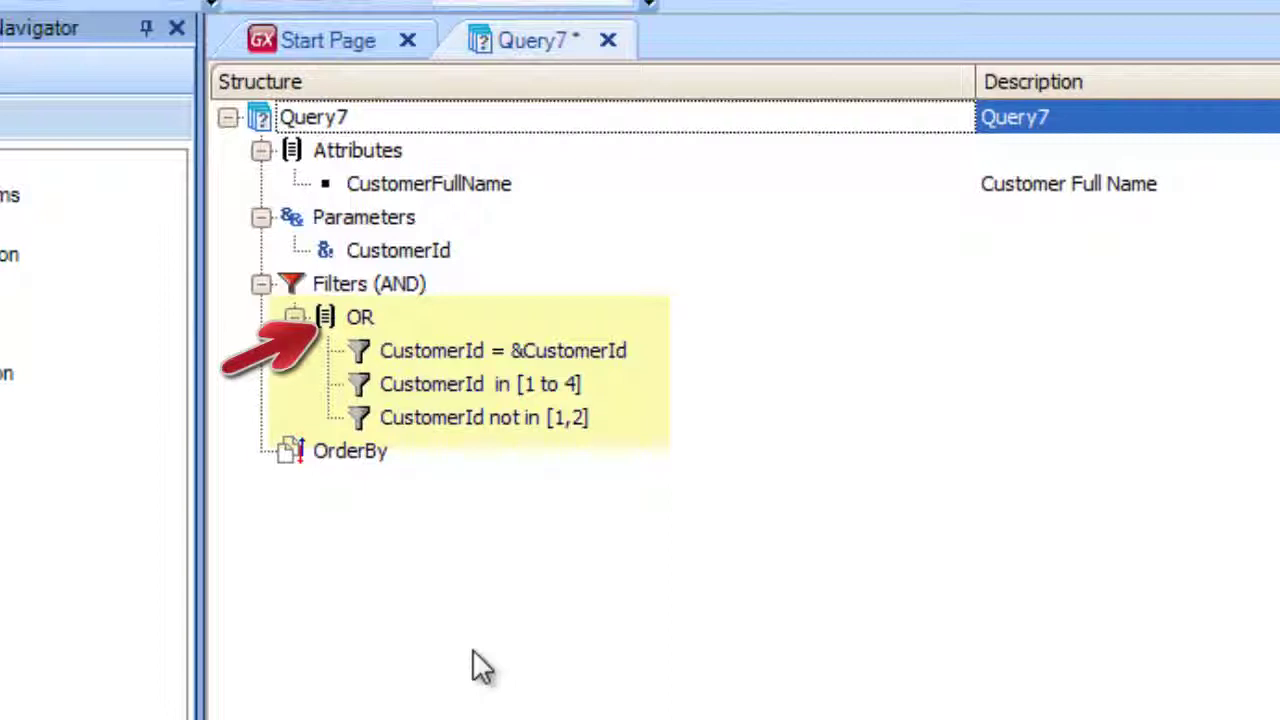
Insert a new filter group under the Filters node of Query7 and set its LogicOperator to OR.
left_click(379, 288)
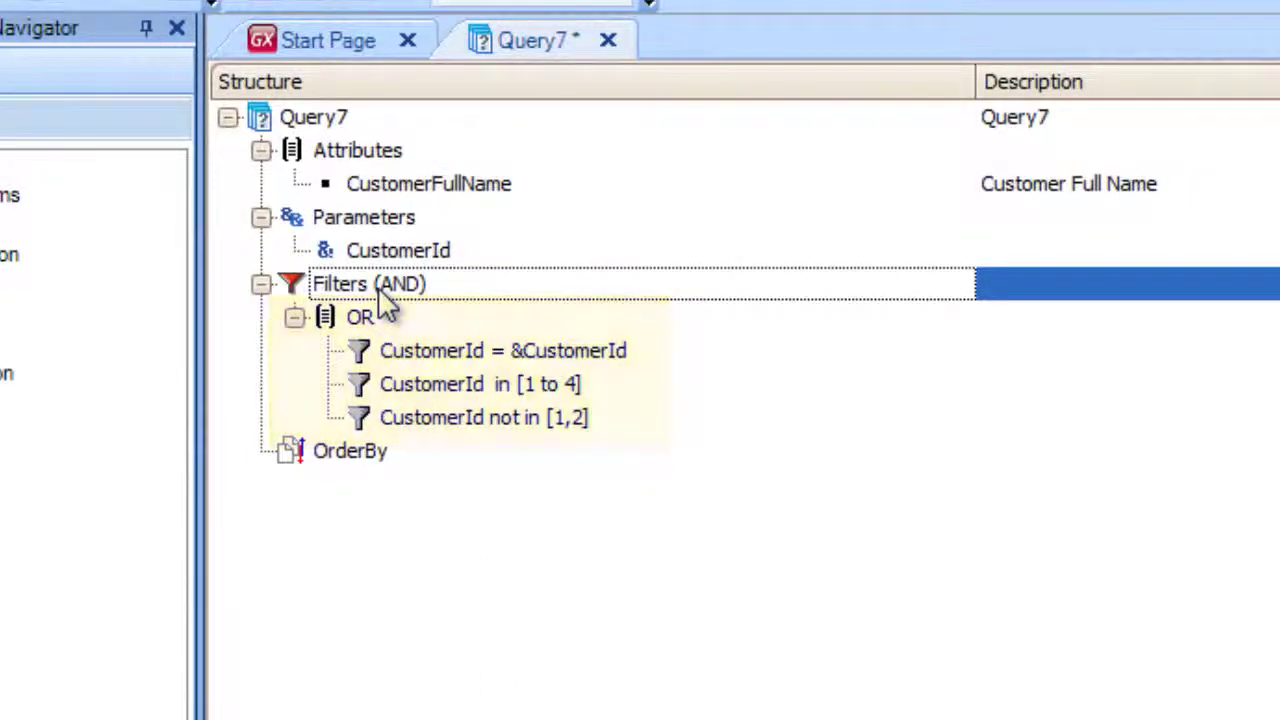
right_click(380, 290)
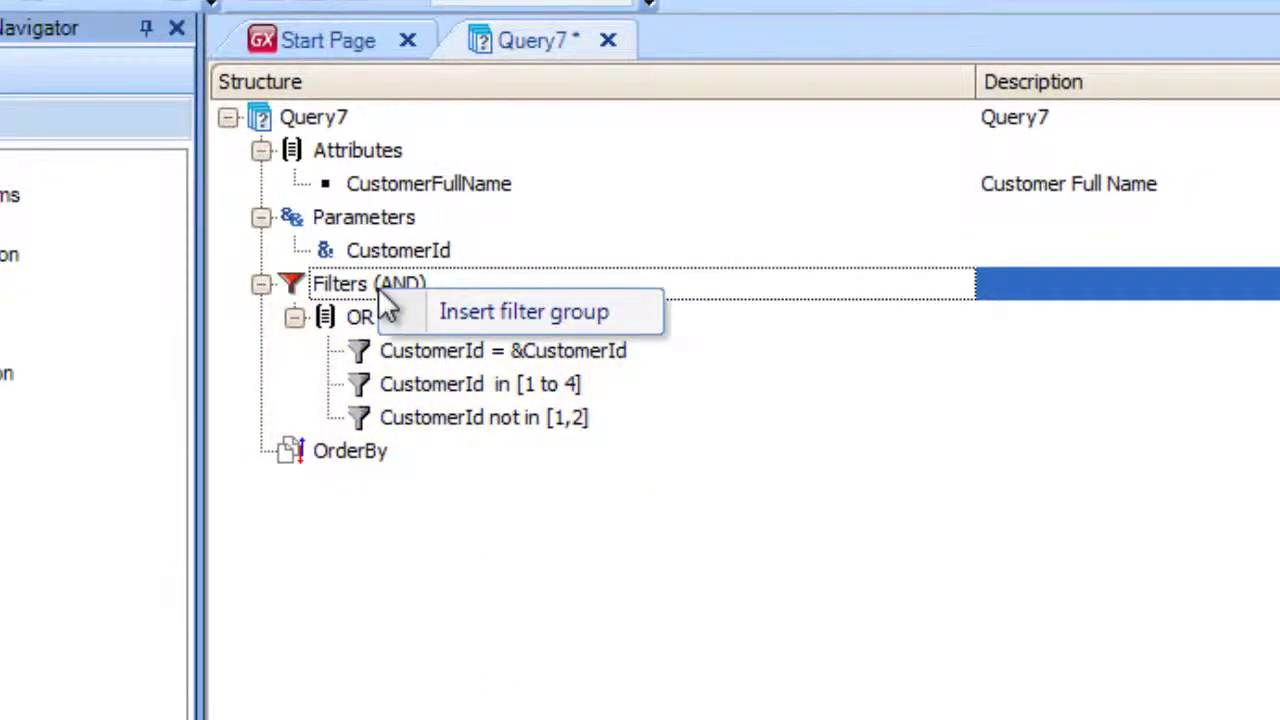
left_click(480, 313)
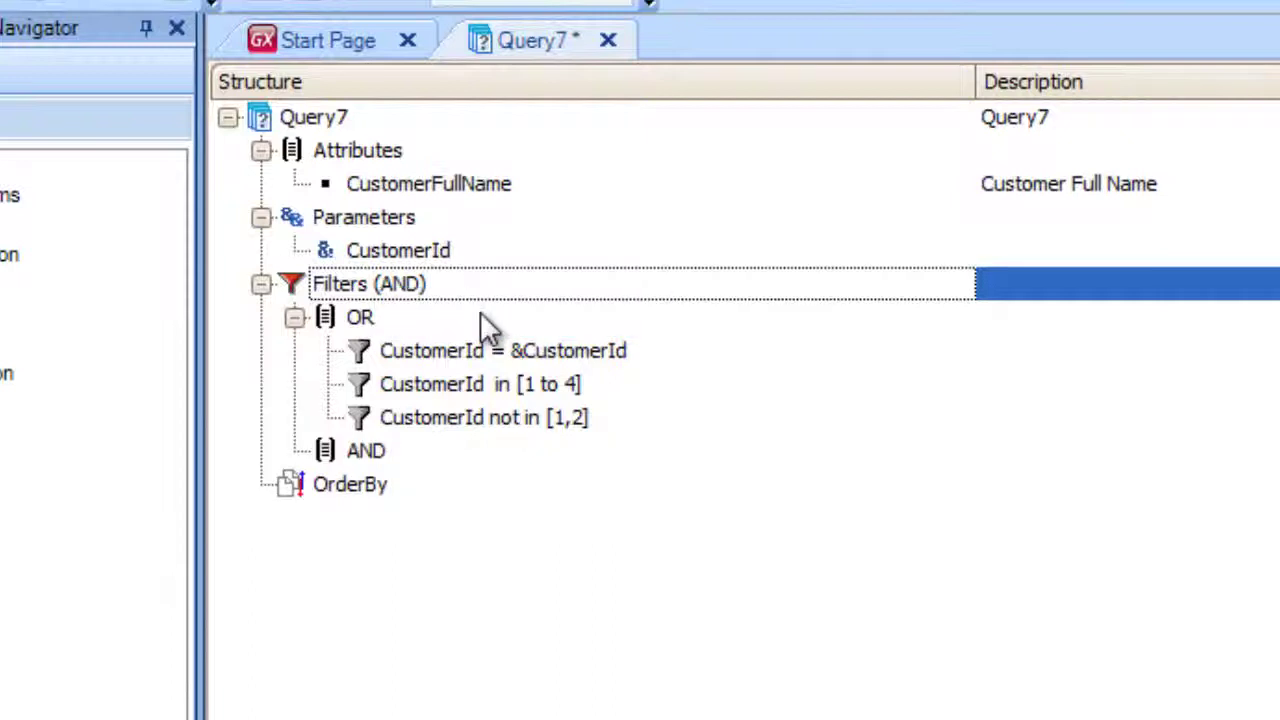
left_click(366, 452)
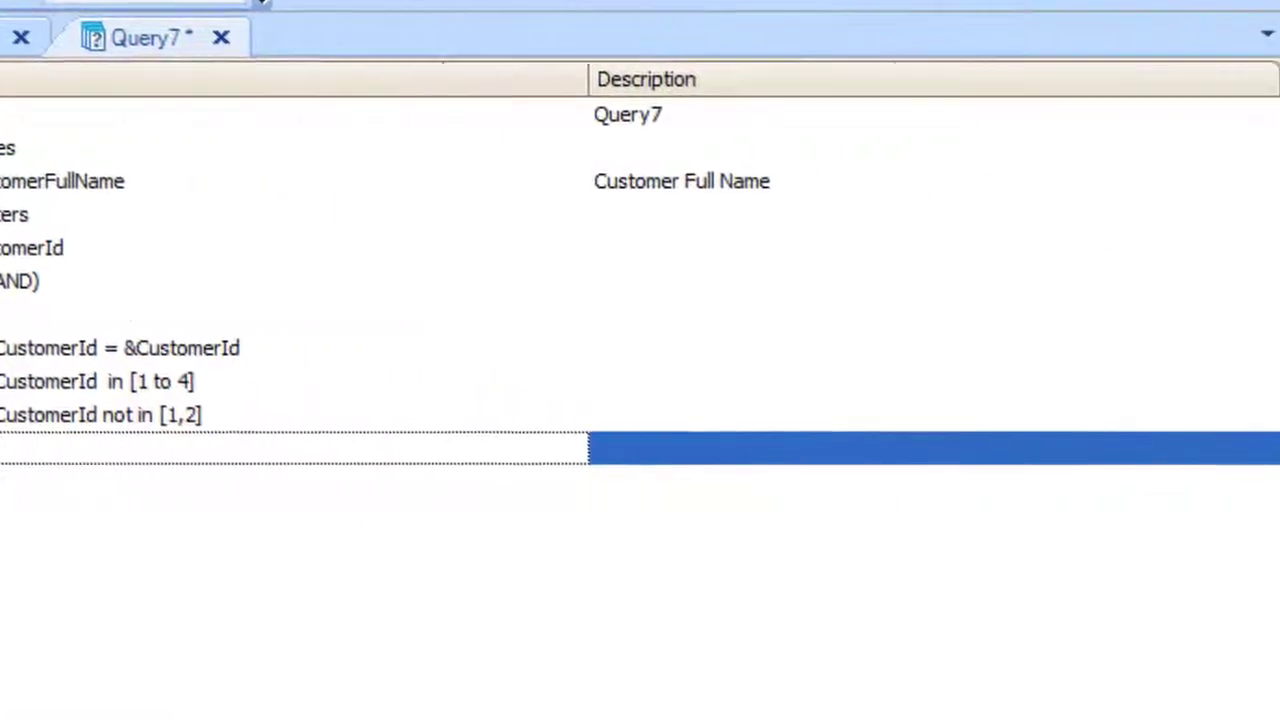
left_click(1253, 142)
left_click(1100, 203)
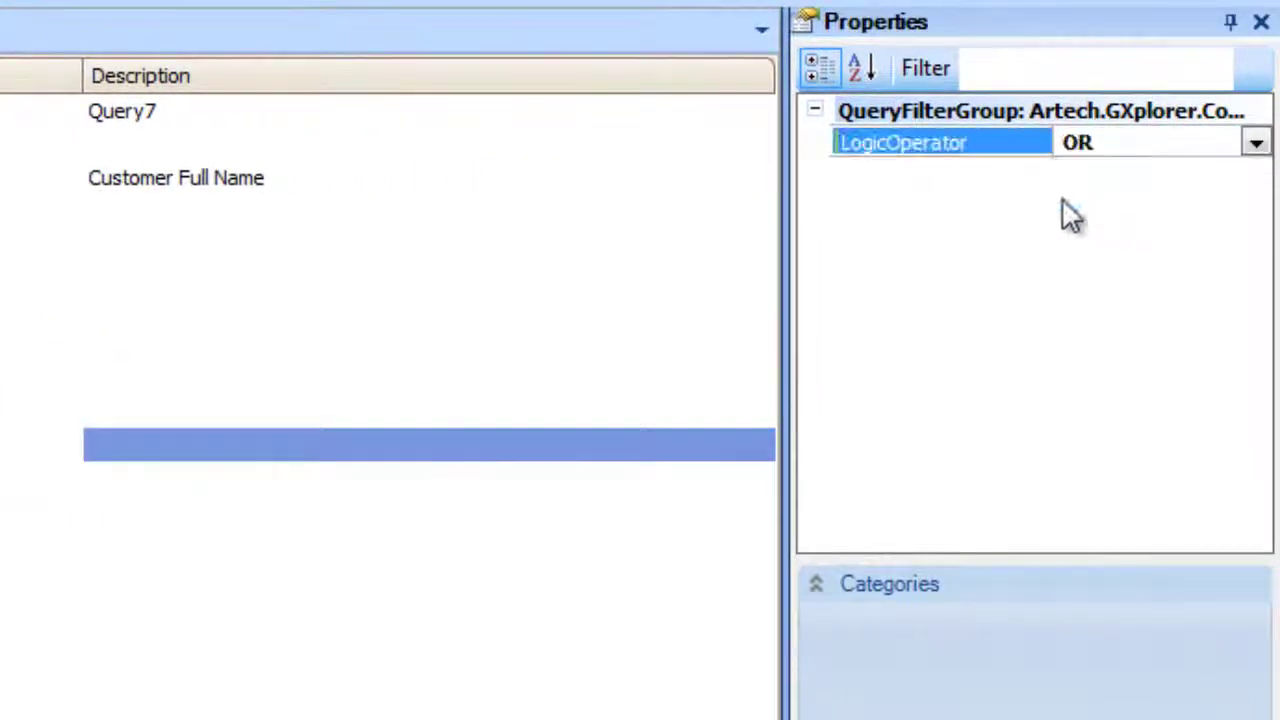
Add the filter ReservationAvailable = true to the new, empty OR group of Query7.
left_click(100, 445)
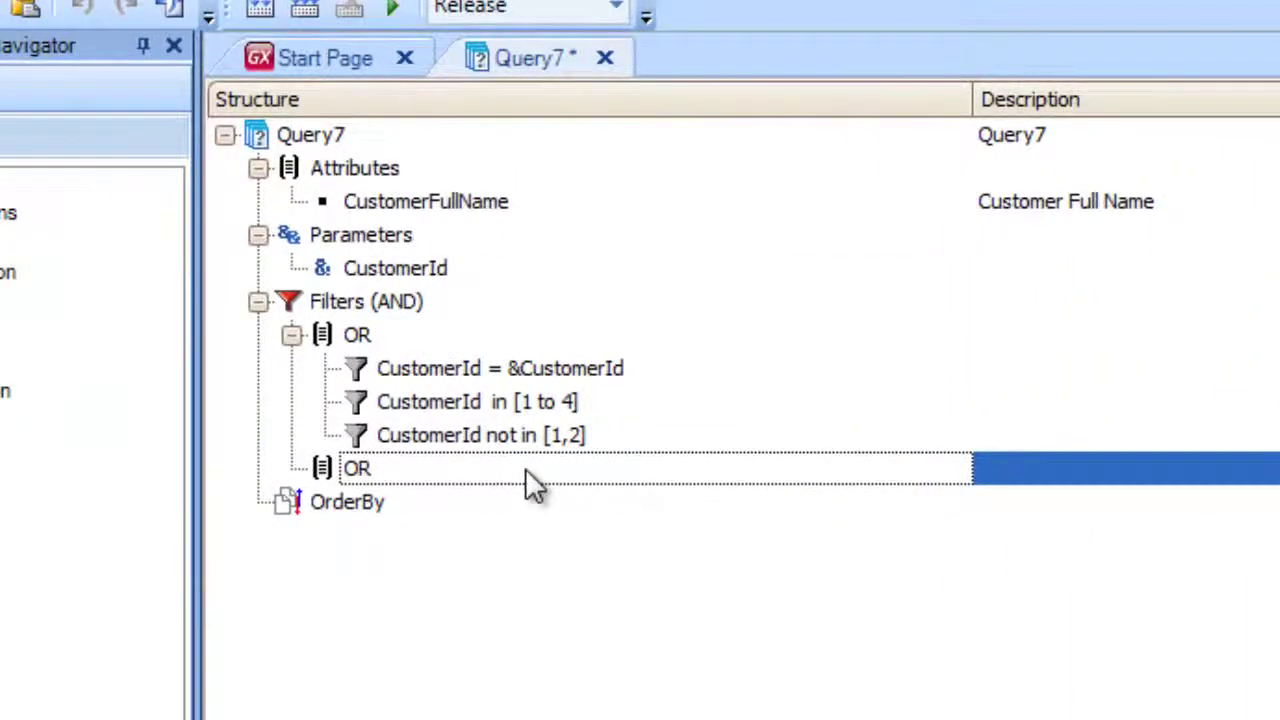
key("Insert")
type("Re")
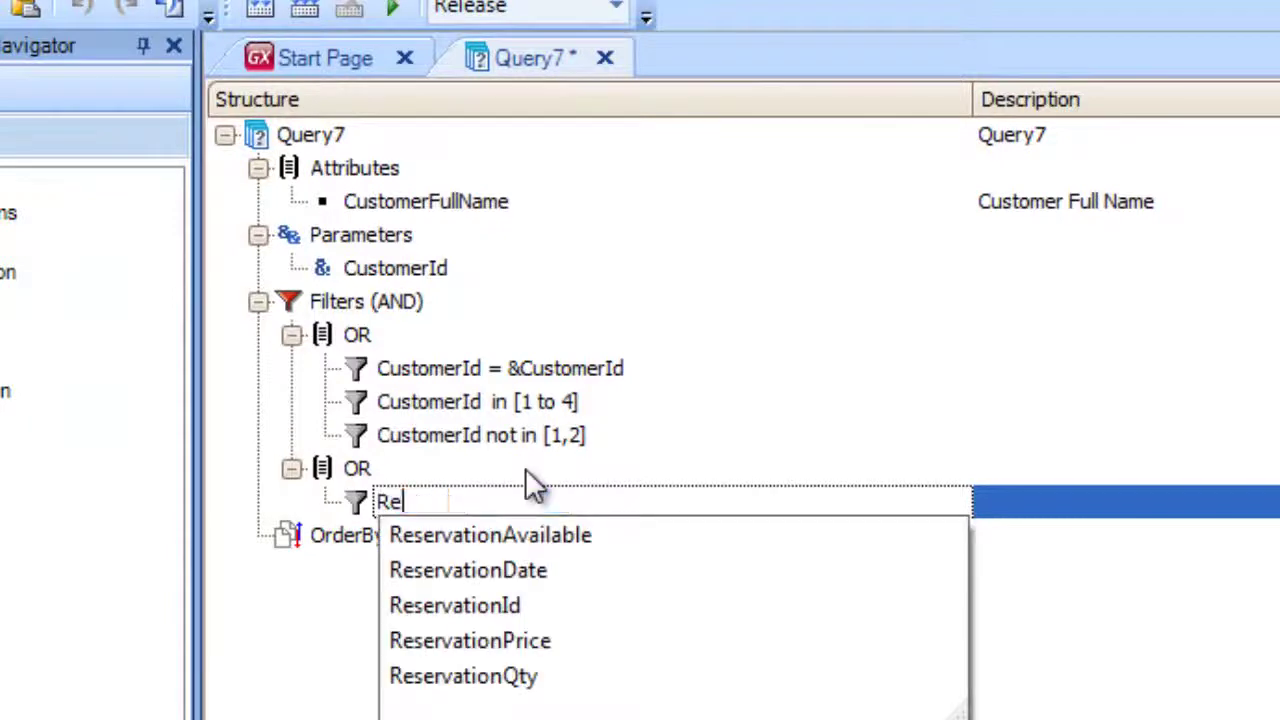
key("Down")
key("Return")
Add a second filter to the new OR group with the condition ReservationDate > #2013-02-26#.
key("Insert")
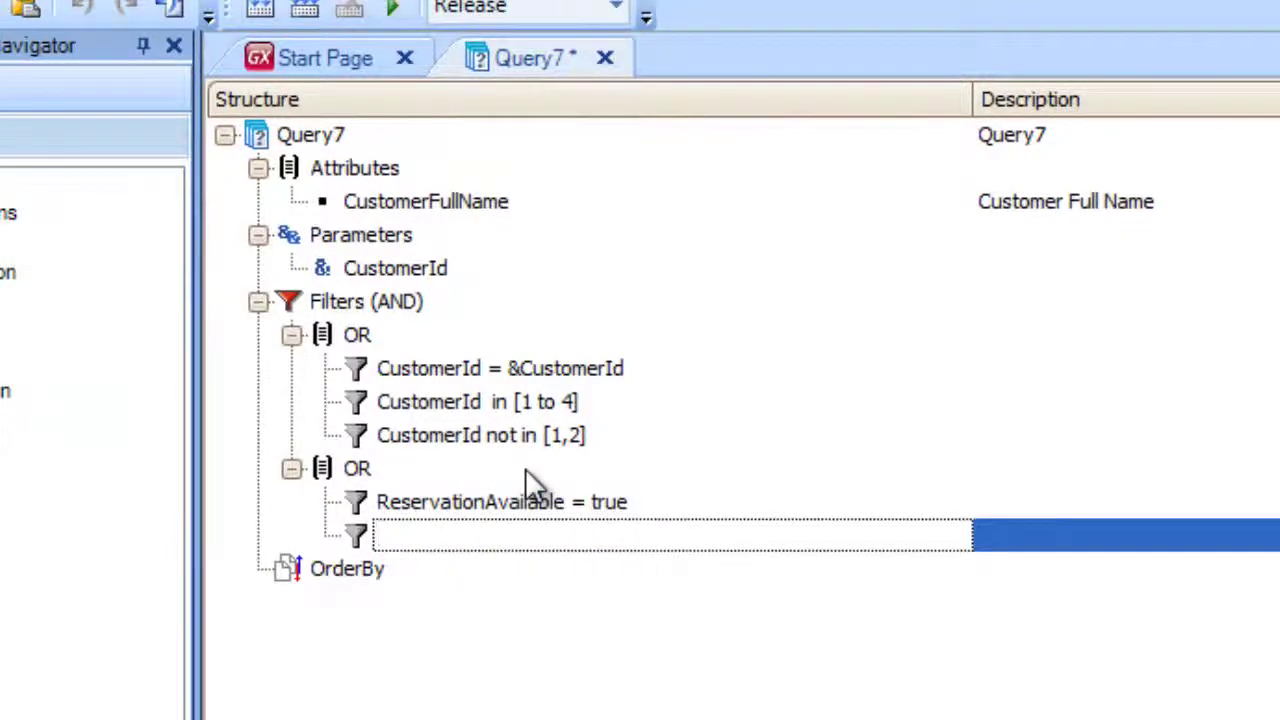
type("ReservationDate = #2013-02-26#")
key("Down")
key("Down")
key("Return")
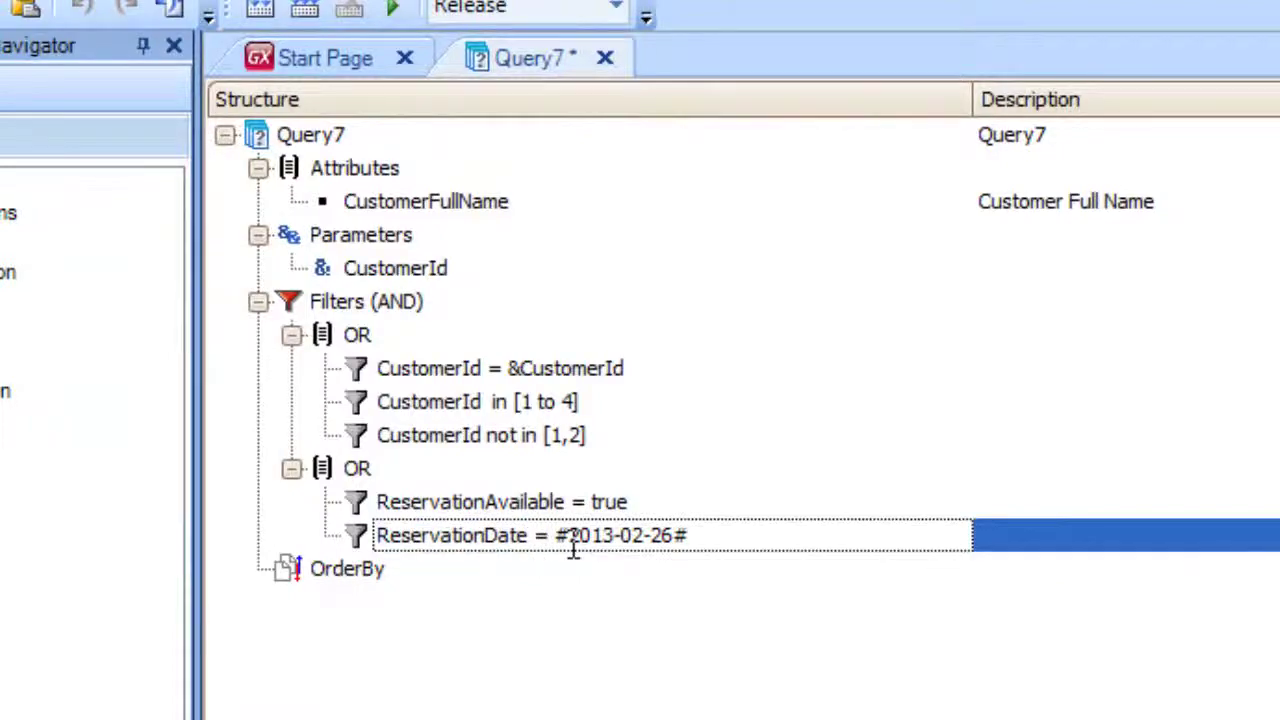
key("Delete")
key("Delete")
type(">")
left_click(585, 132)
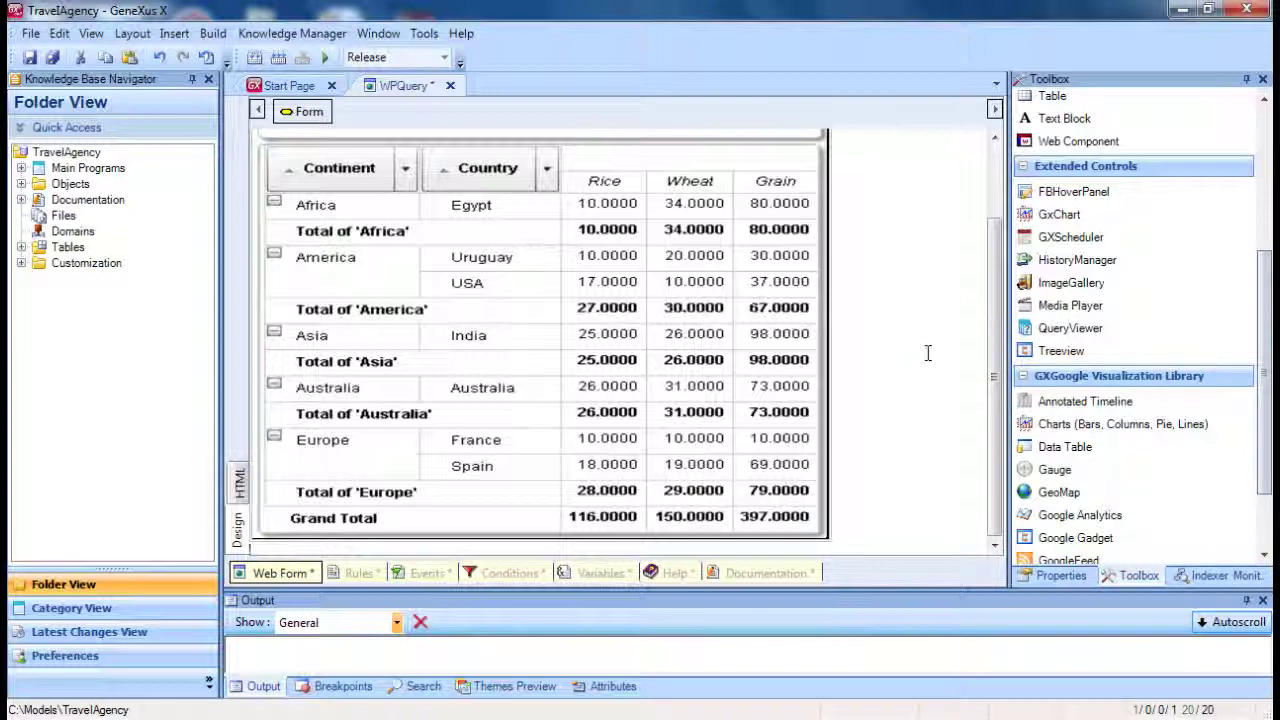
Bind the QueryViewer1 control on the WPQuery form to the object Query1.
left_click(762, 353)
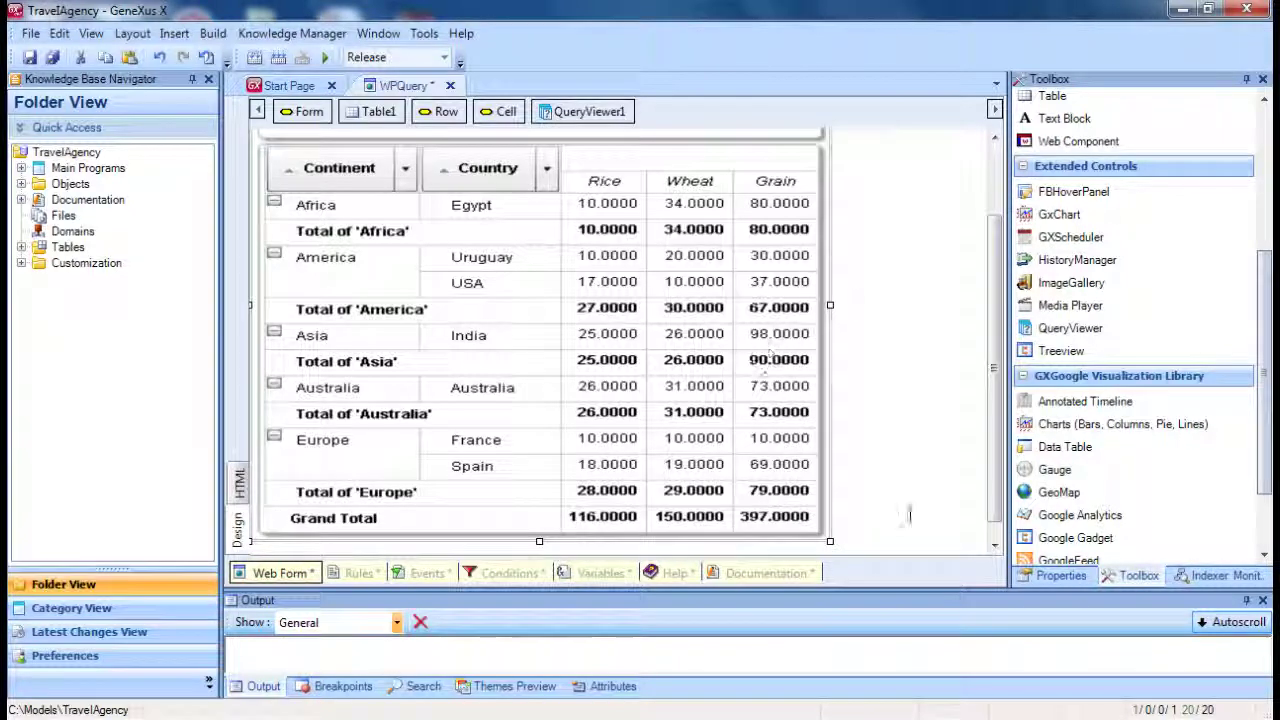
left_click(1058, 577)
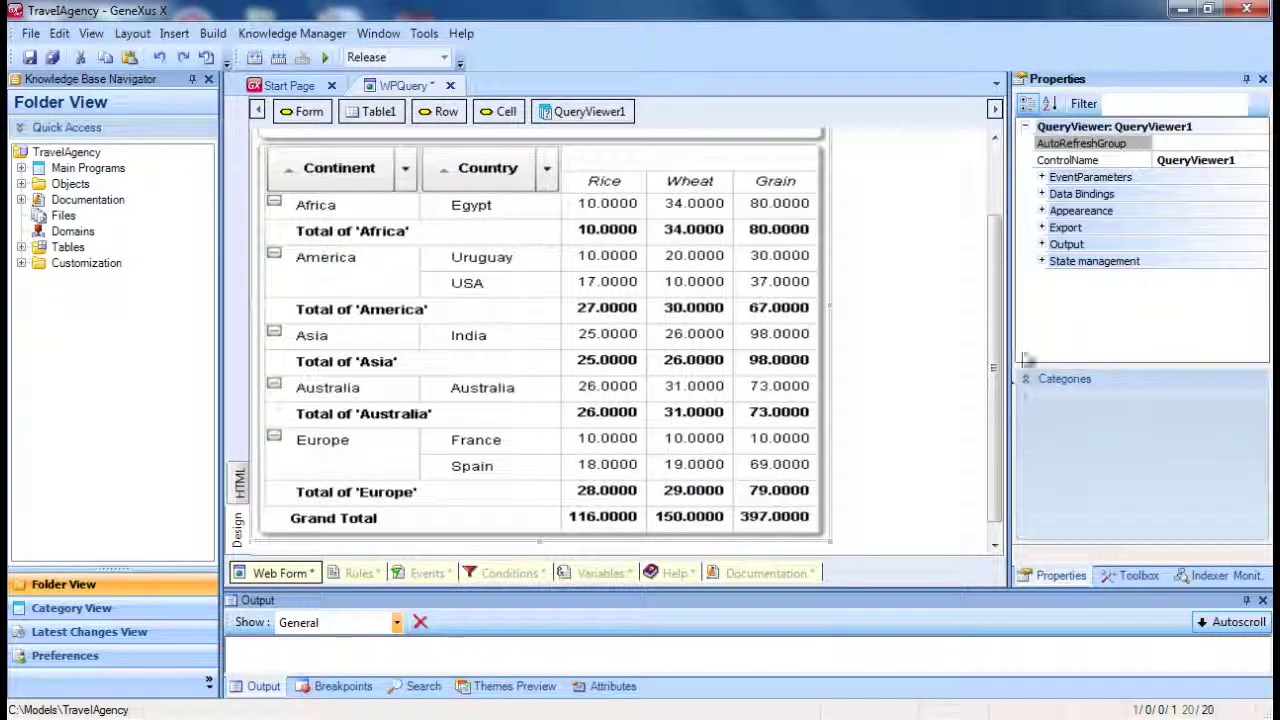
left_click(1042, 194)
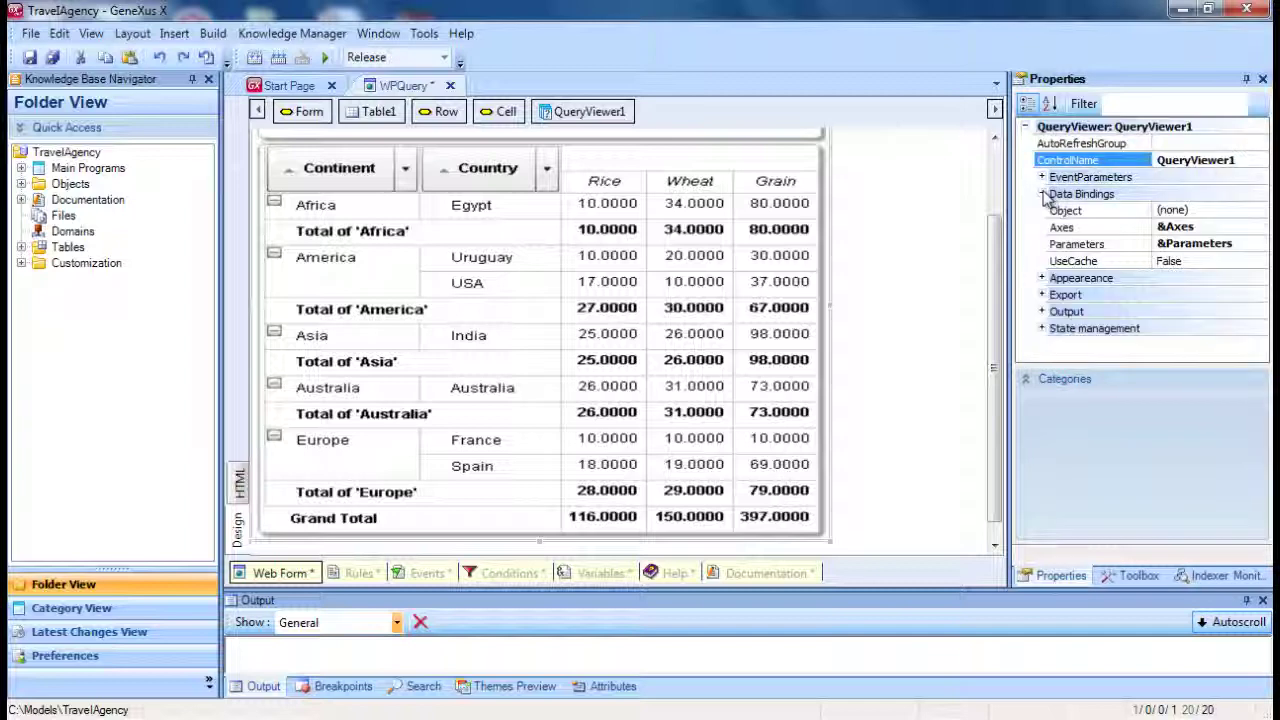
left_click(1236, 212)
left_click(1259, 213)
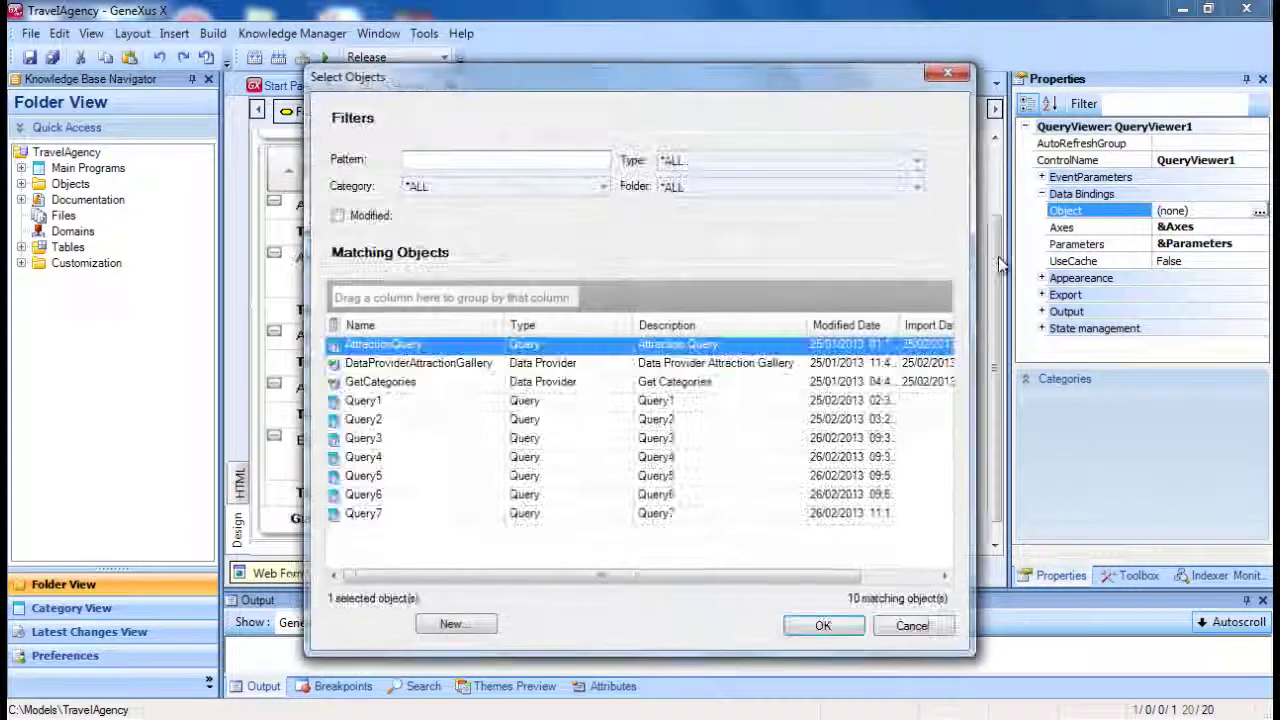
double_click(418, 400)
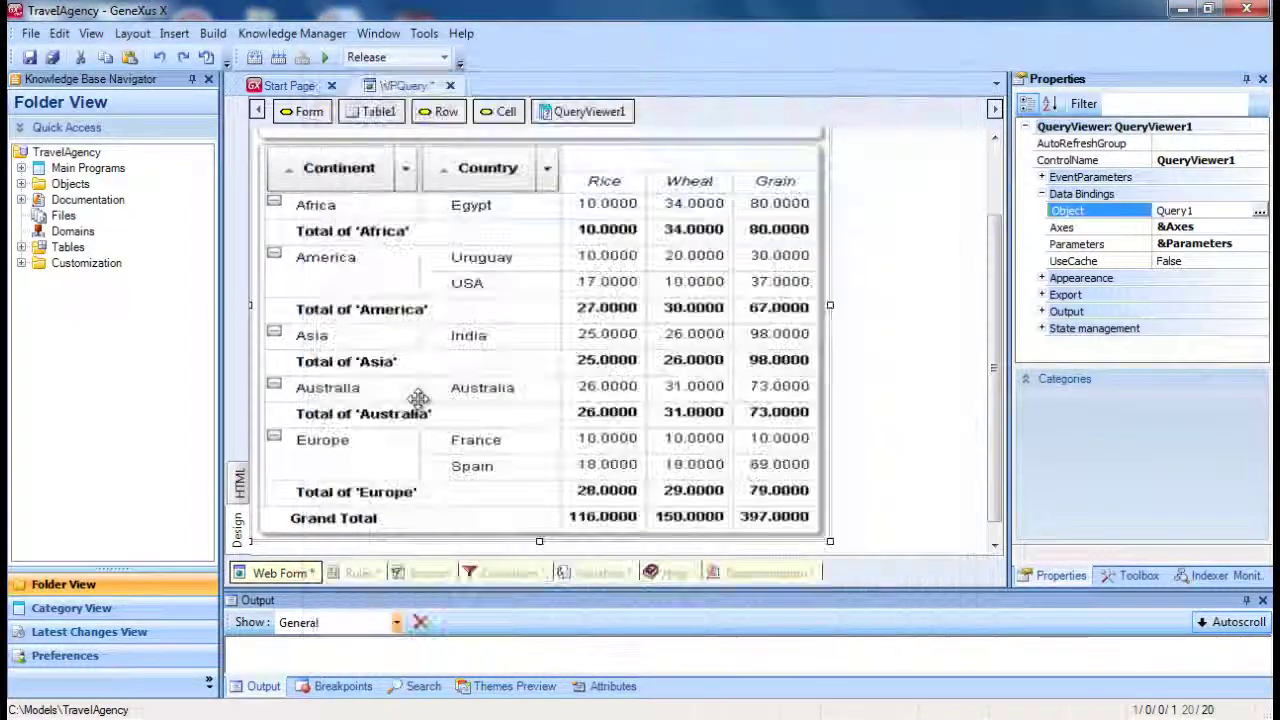
Set the output Type of the QueryViewer1 control to Chart.
left_click(1041, 311)
left_click(1210, 329)
left_click(1242, 328)
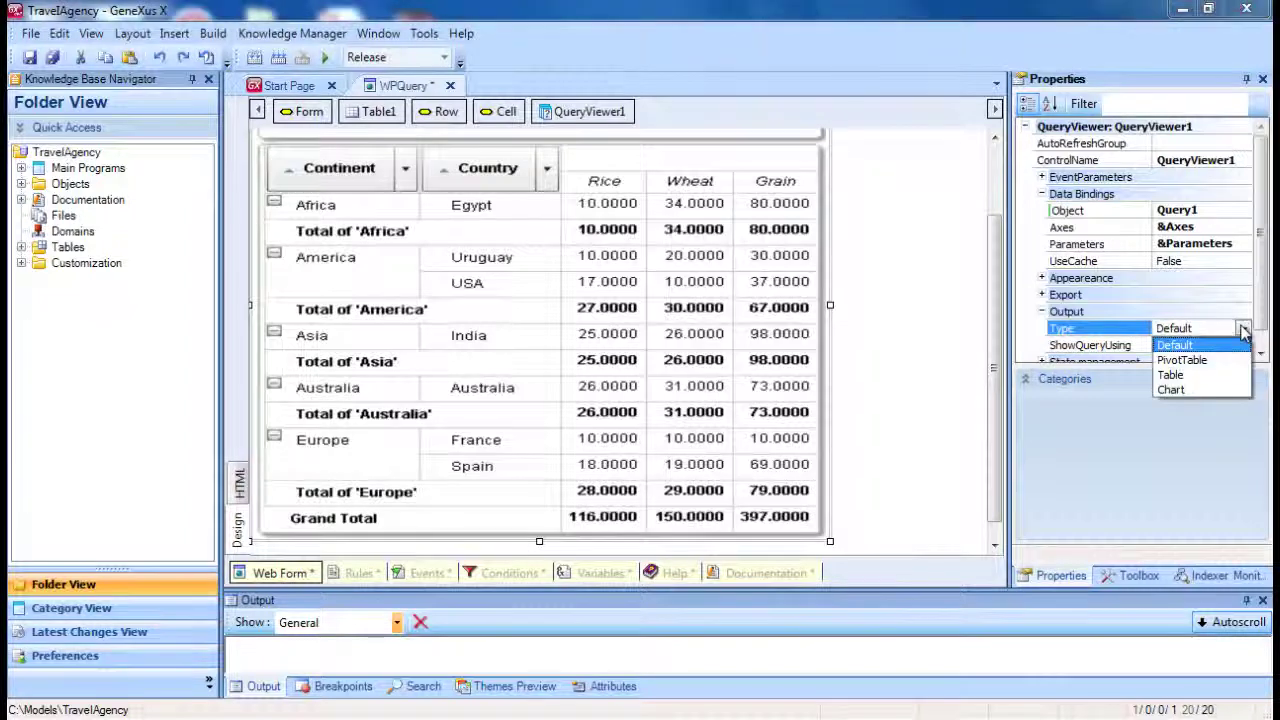
left_click(1188, 390)
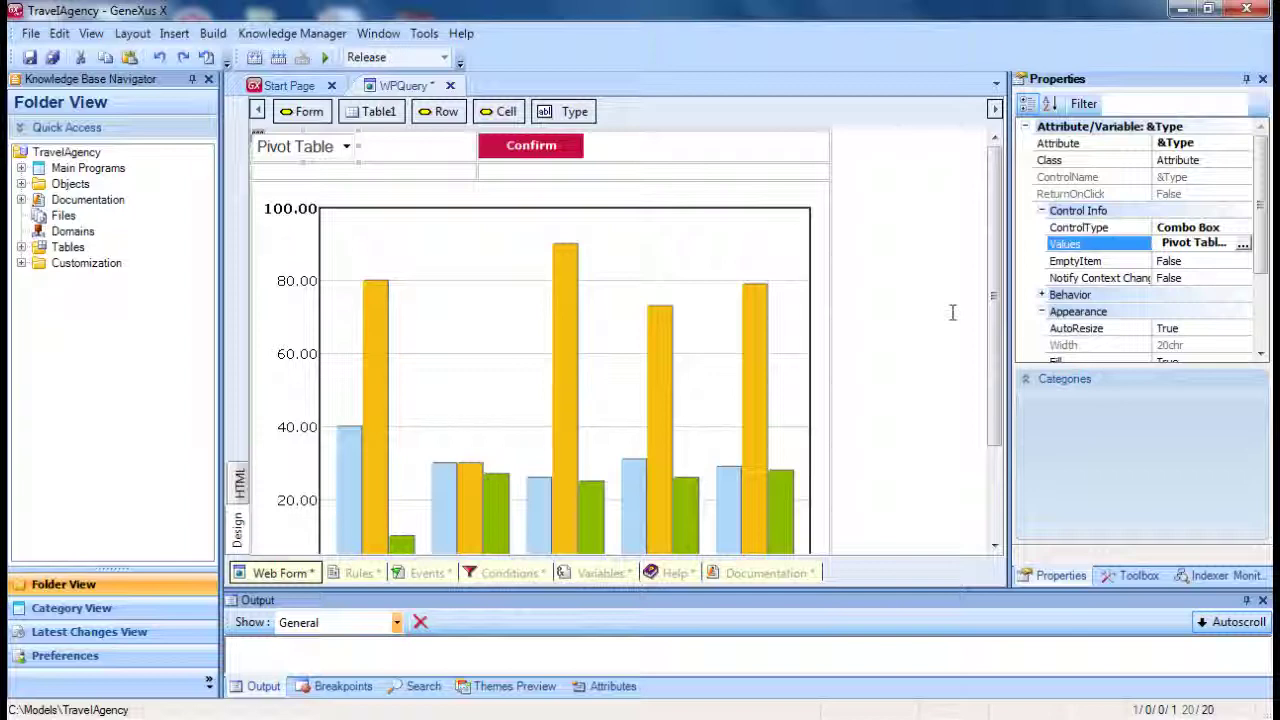
Review the values defined for the &Type combo box and open the event code of the Confirm button.
left_click(1243, 244)
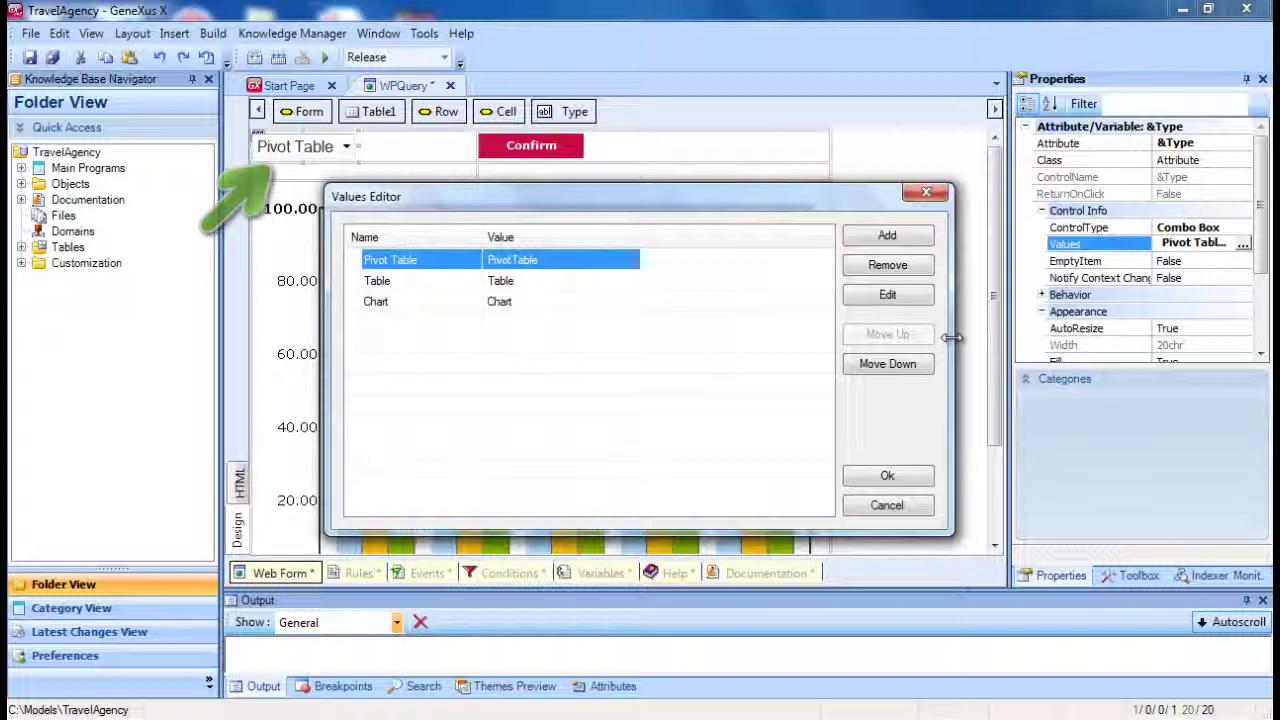
left_click(924, 193)
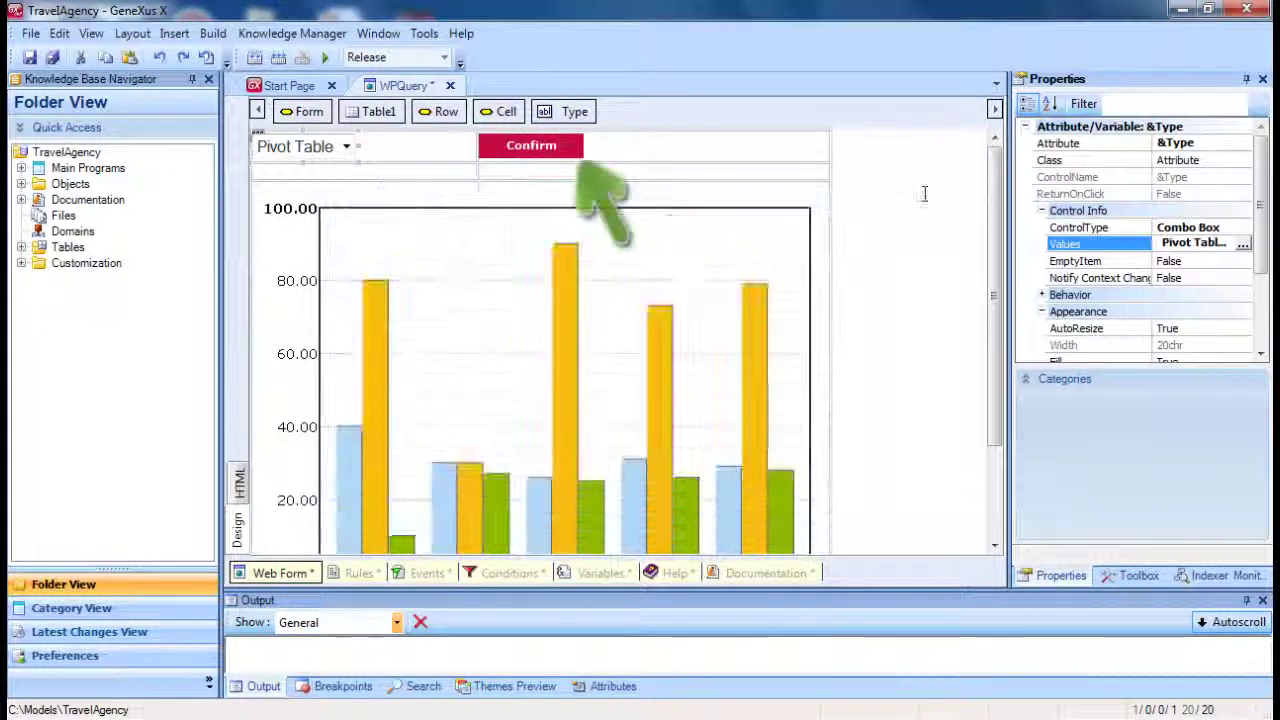
left_click(531, 146)
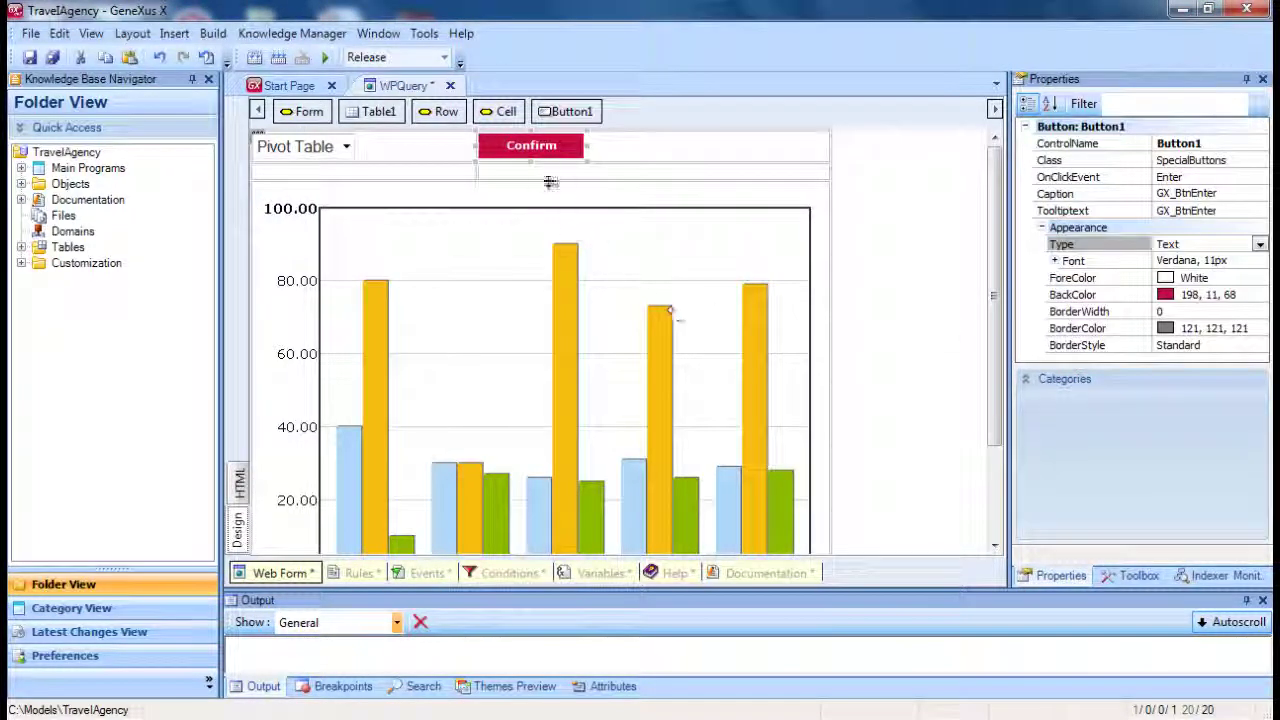
double_click(546, 148)
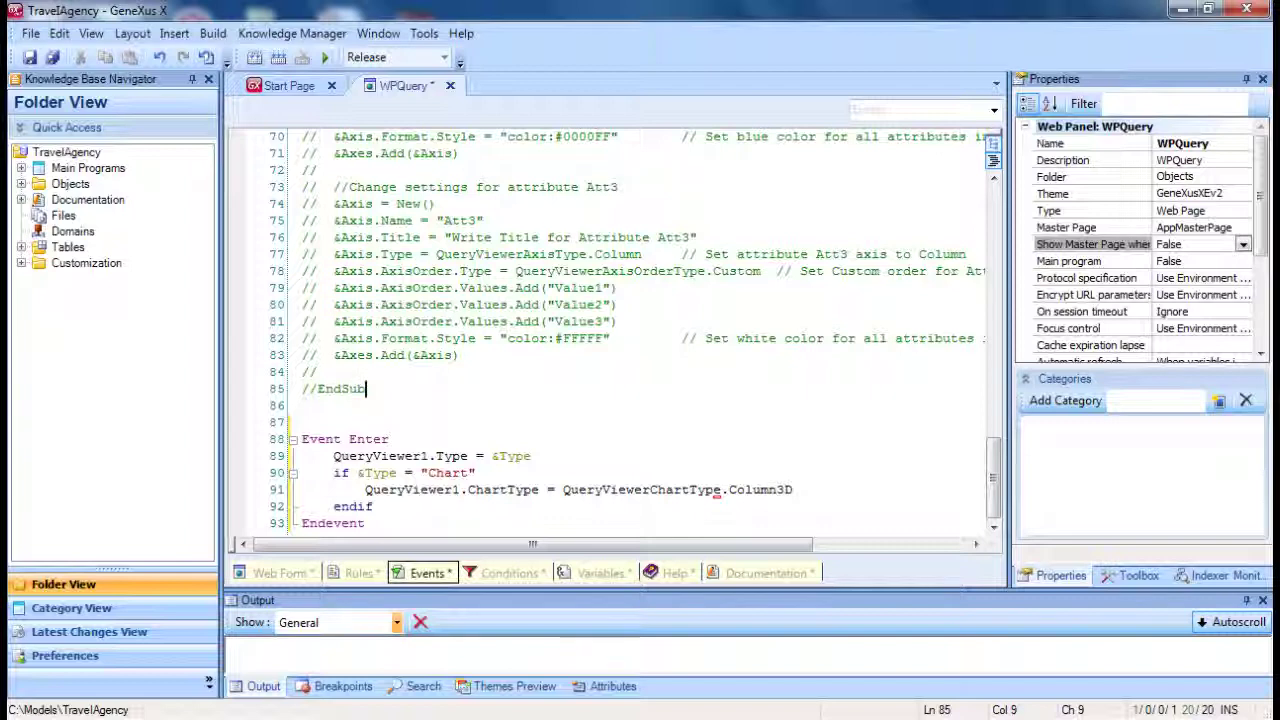
Run the application's WPQuery page in the browser and move City Name into the pivot table's column area.
key("F5")
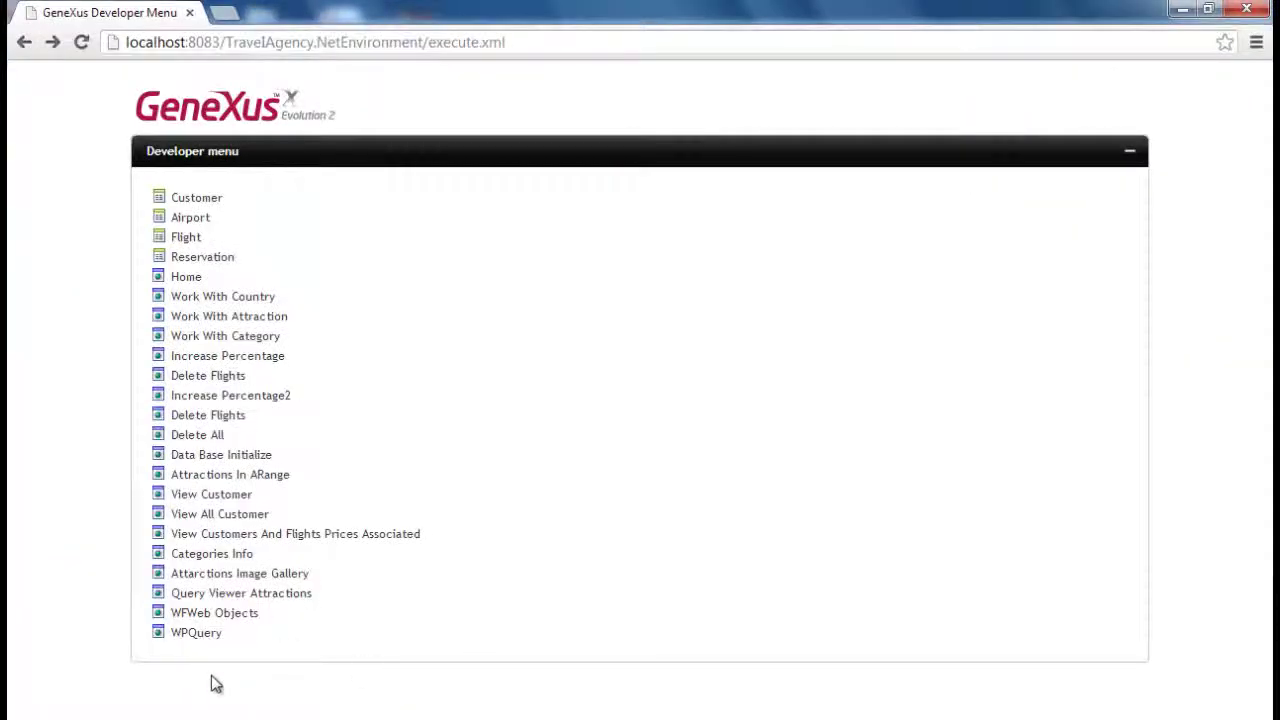
left_click(199, 634)
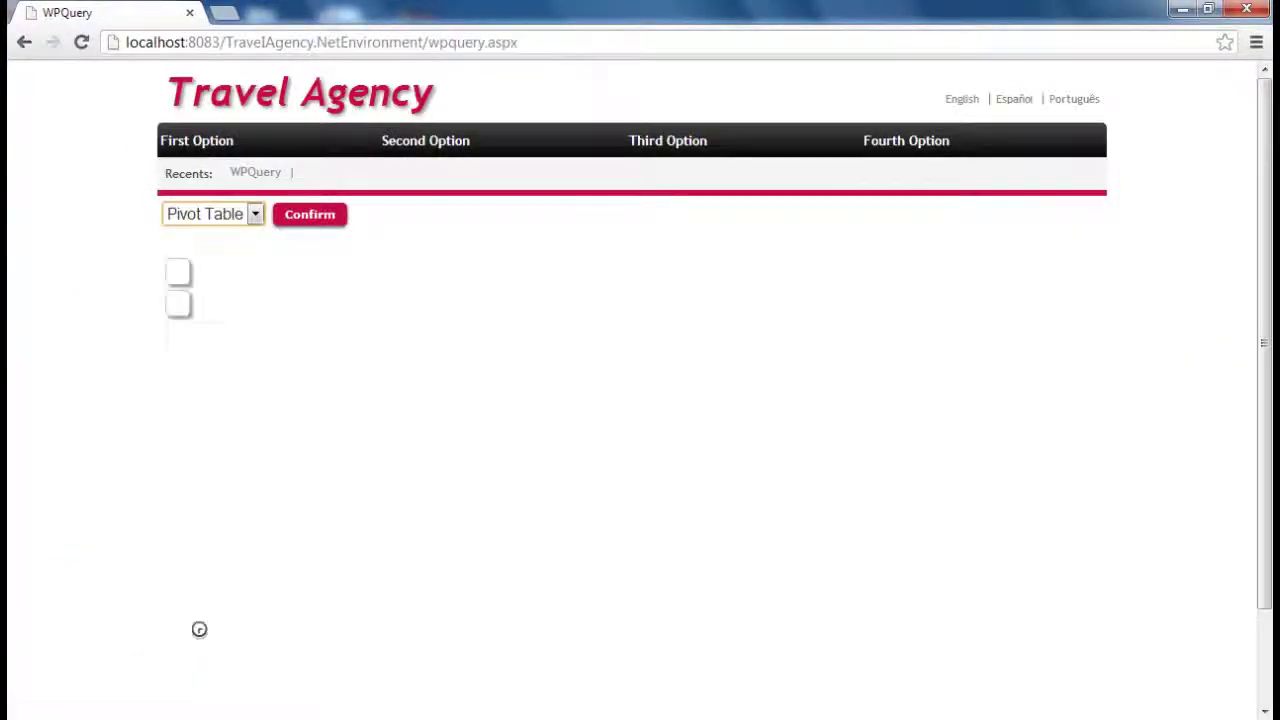
left_click_drag(230, 344, 487, 345)
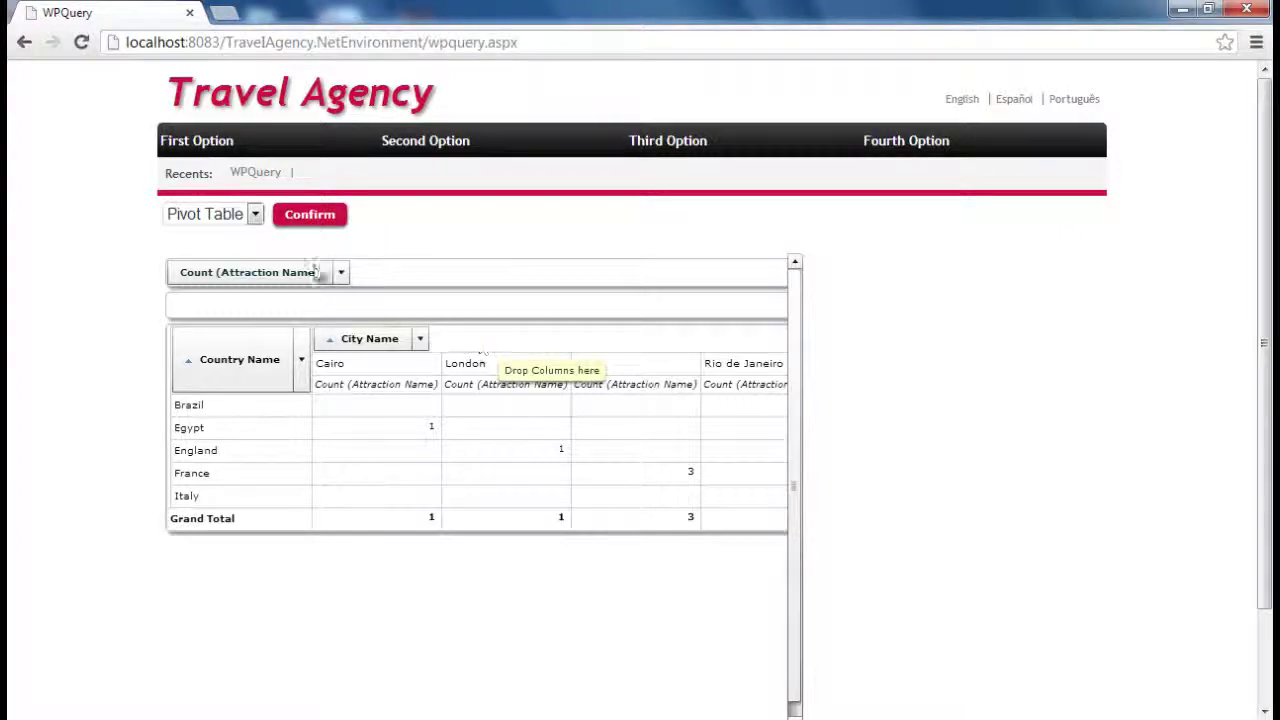
Switch the query output on the WPQuery page to Table and confirm the selection.
left_click(256, 216)
left_click(268, 270)
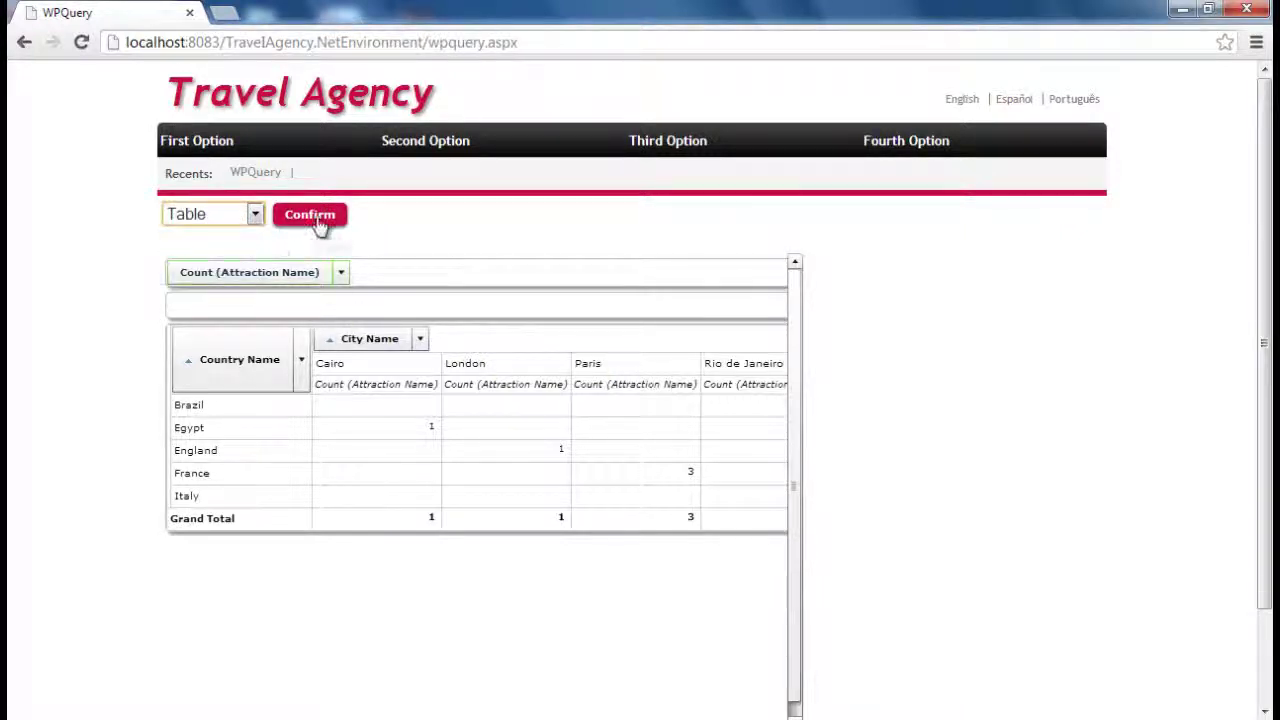
left_click(316, 220)
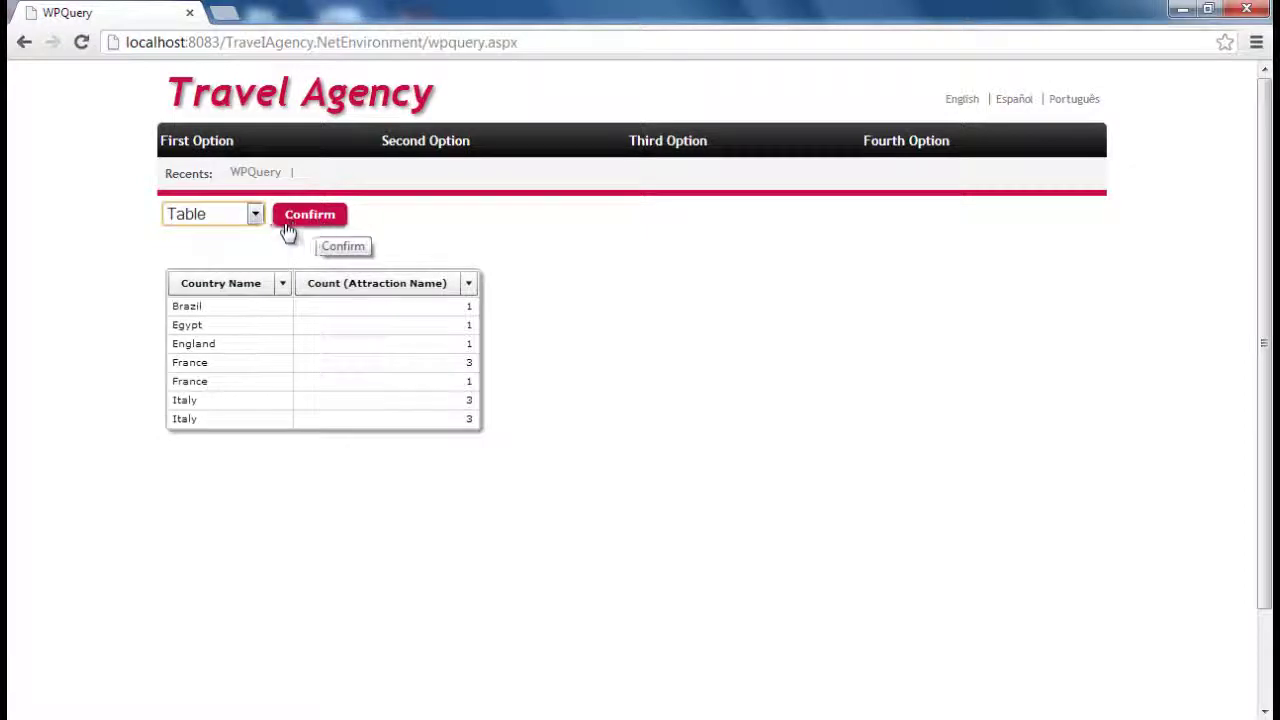
Switch the query output on the WPQuery page to Chart and confirm the selection.
left_click(256, 218)
left_click(226, 298)
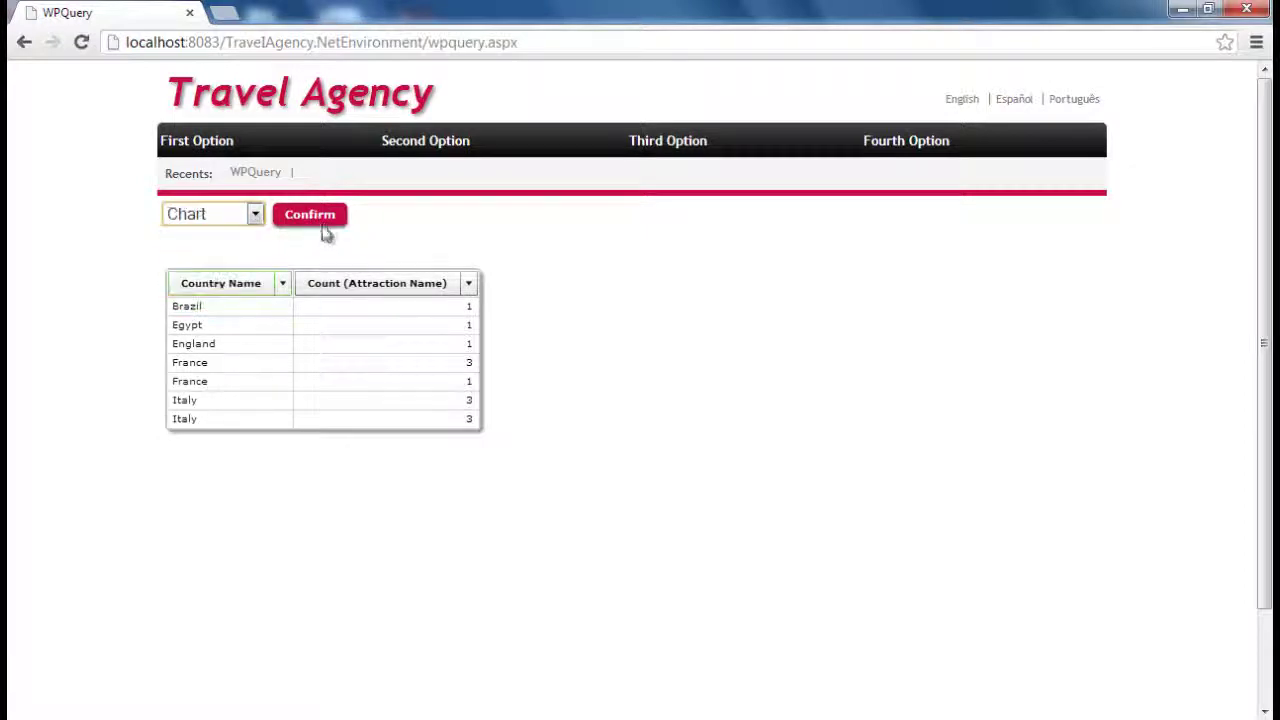
left_click(320, 222)
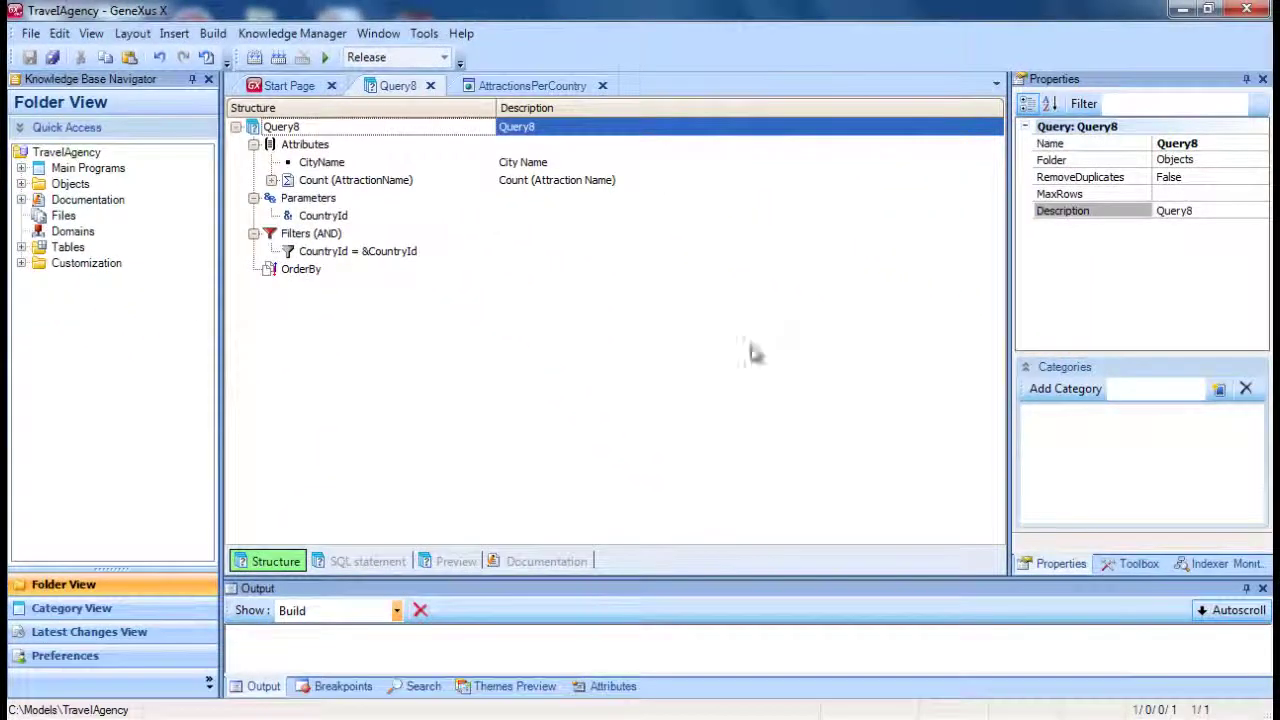
In GeneXus, open the AttractionsPerCountry web panel and examine the ControlType property of the &CountryId variable.
left_click(530, 86)
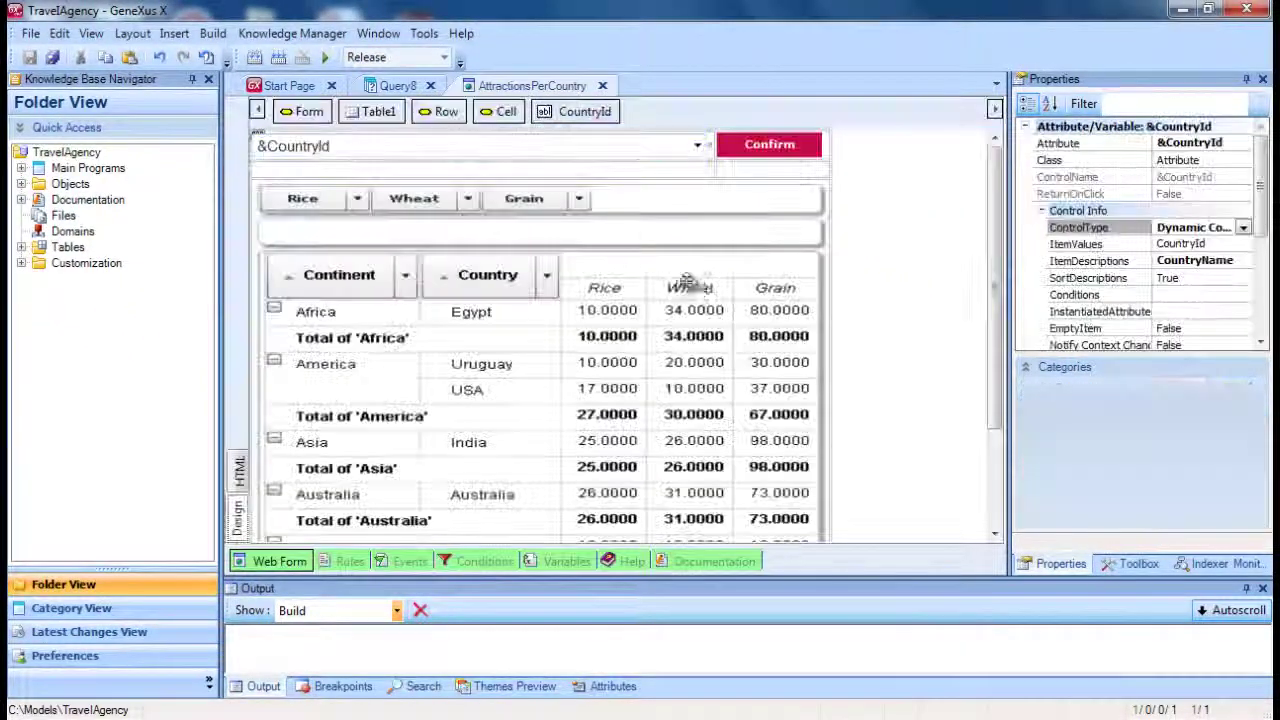
left_click(418, 155)
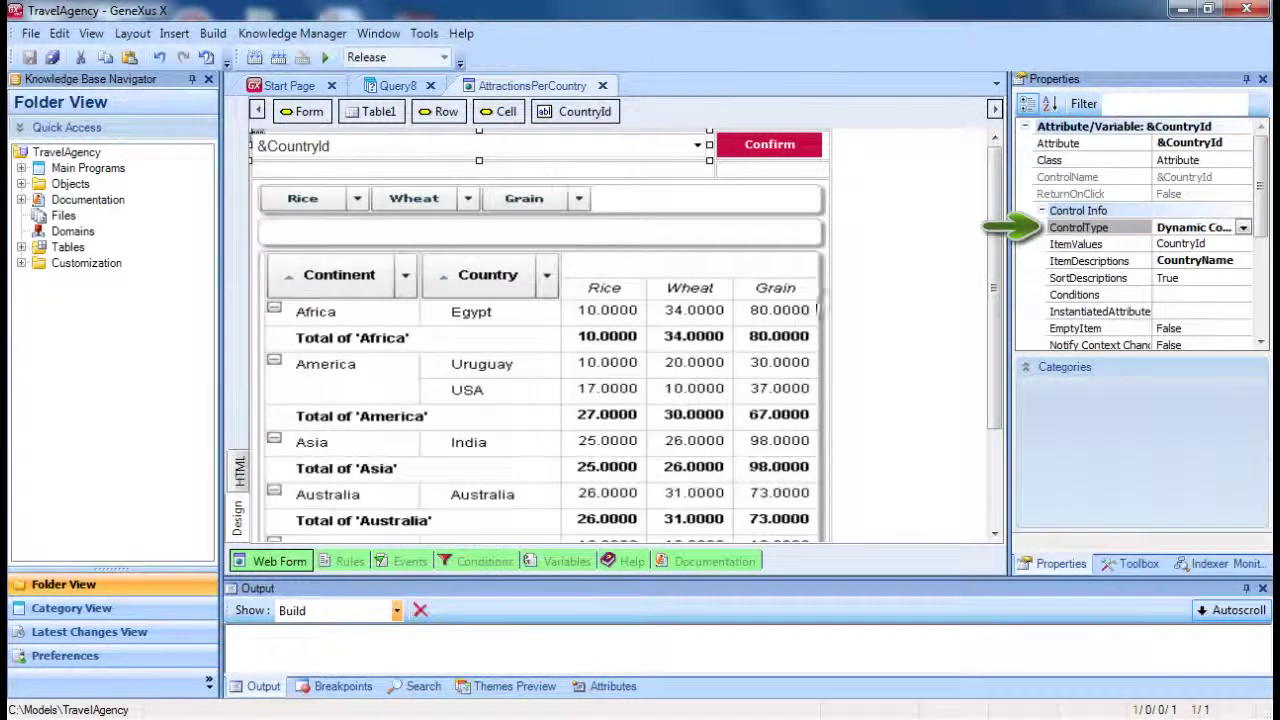
left_click(1056, 230)
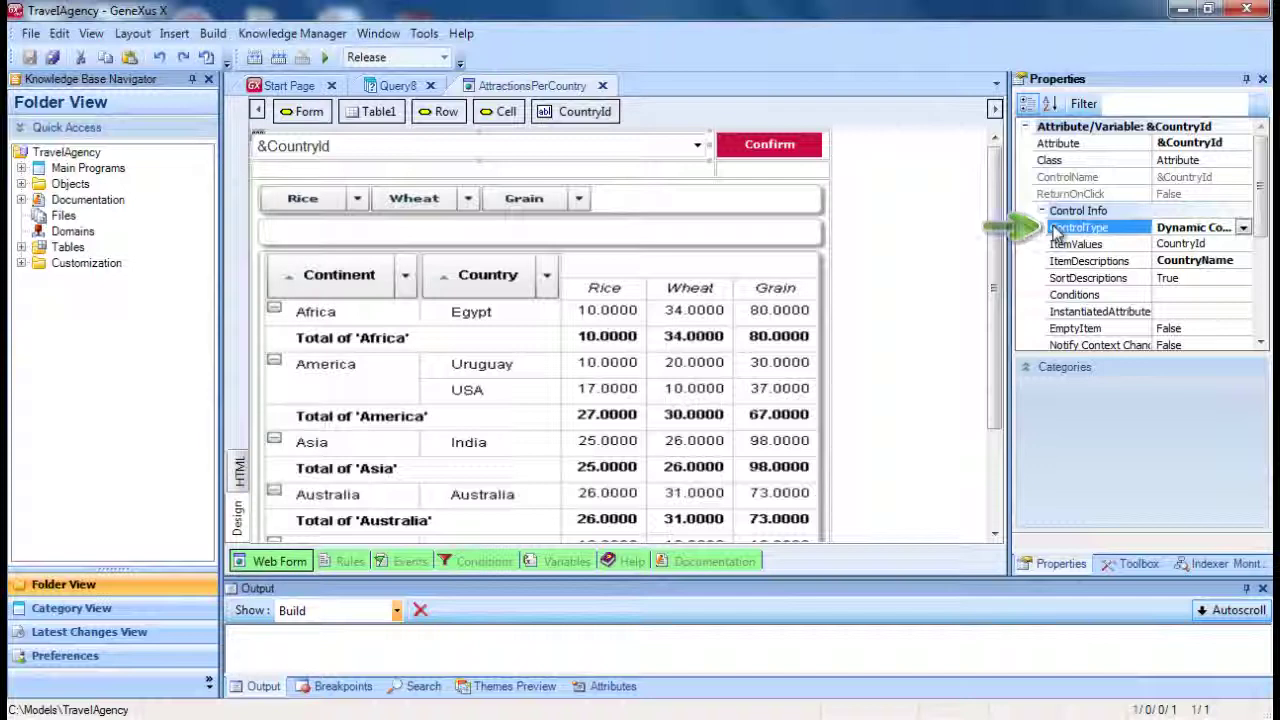
left_click(940, 457)
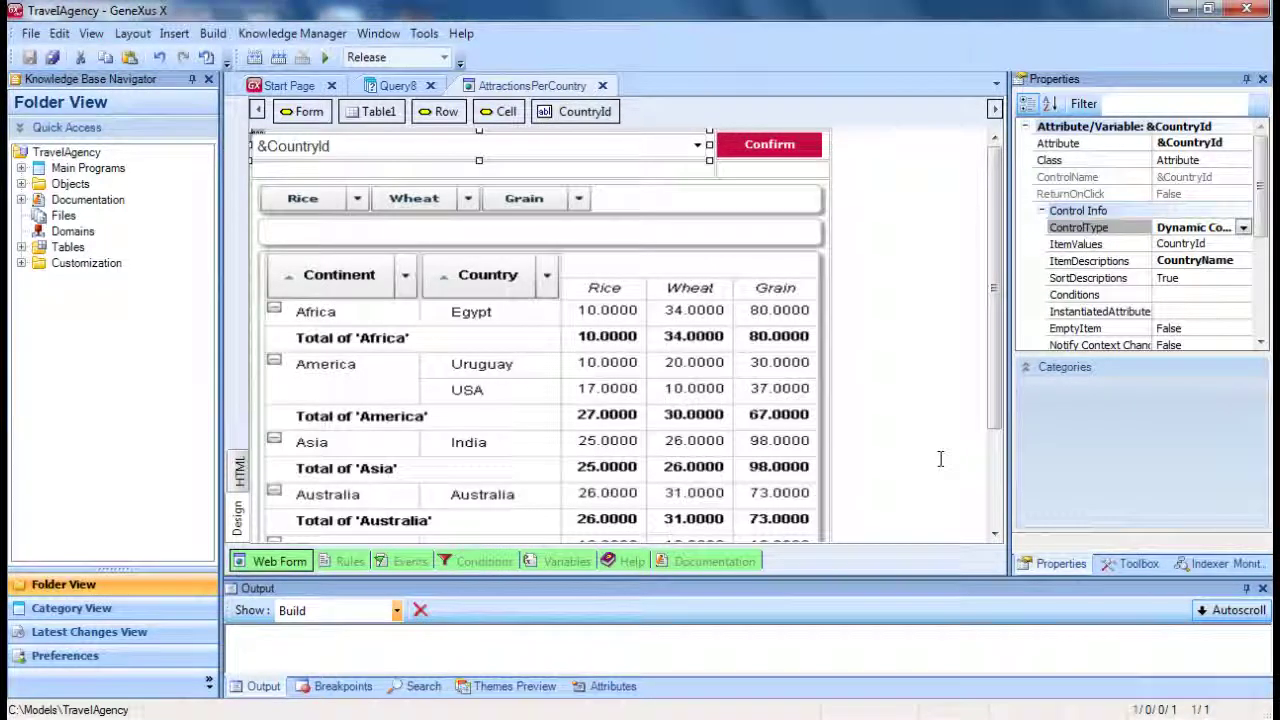
Select the QueryViewer1 control in the web form and examine its Parameters property.
left_click(748, 394)
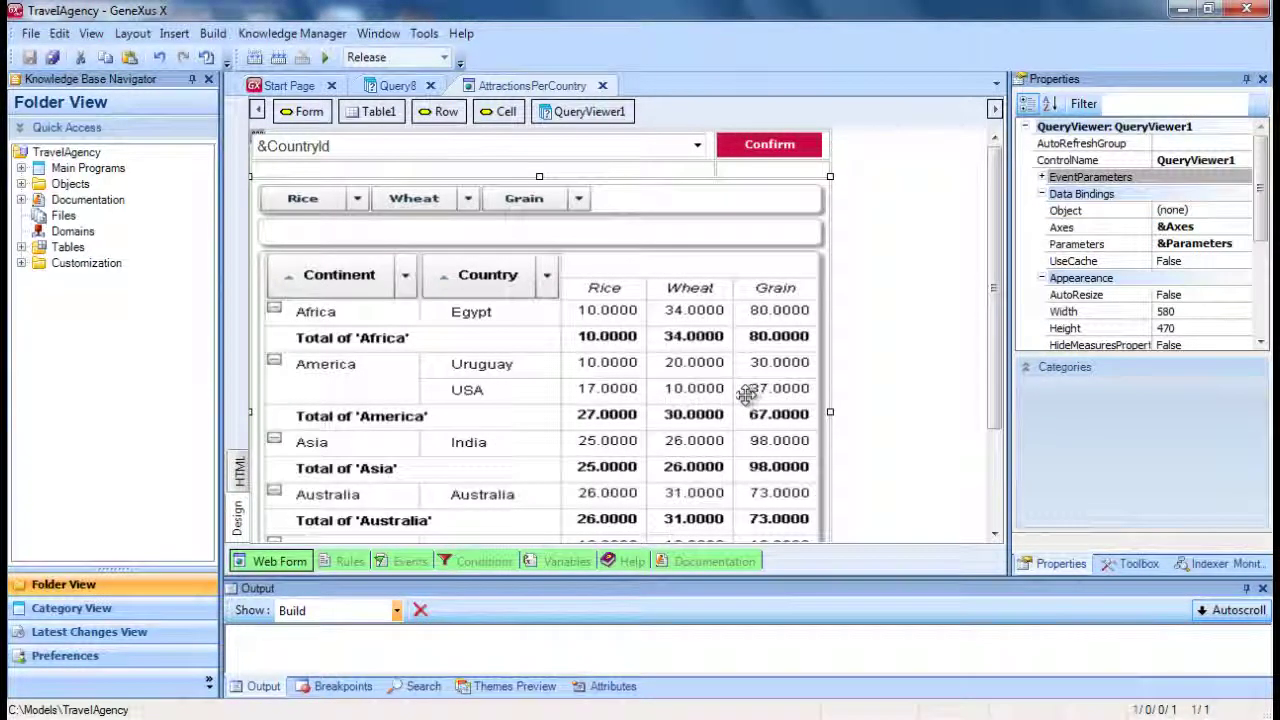
left_click(1047, 250)
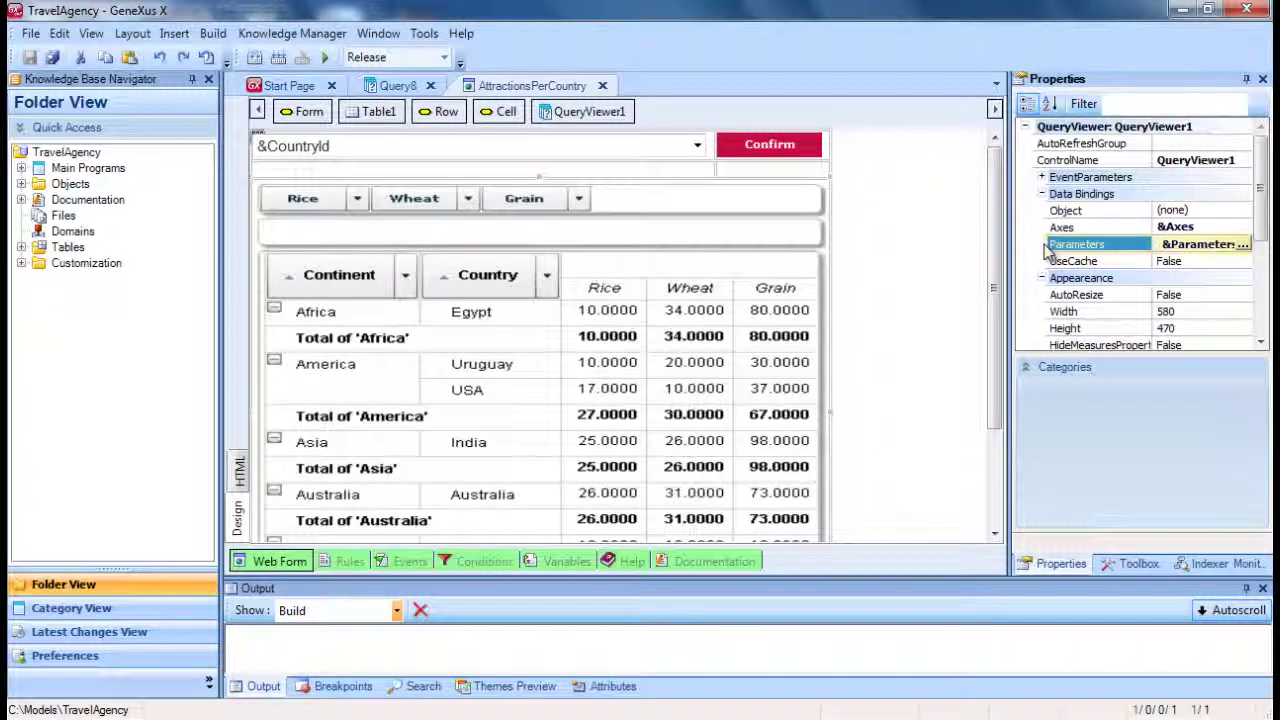
left_click(667, 325)
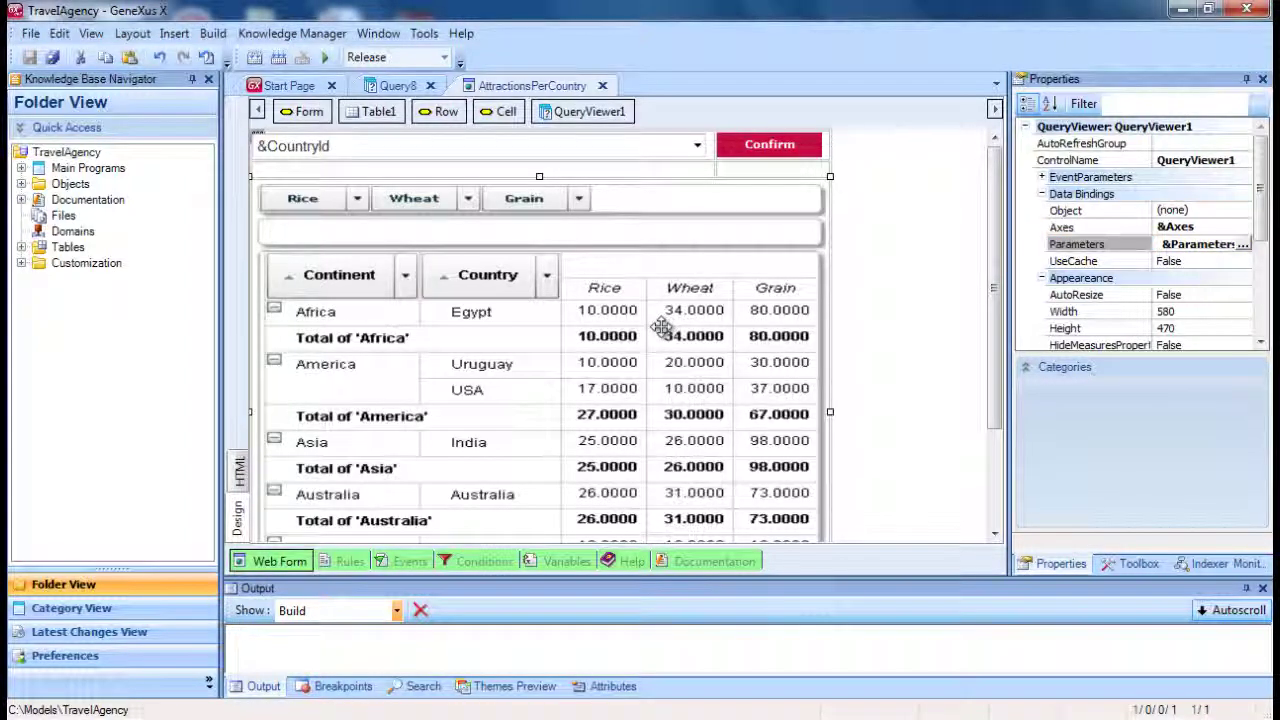
Open the QueryViewerParameters structured data type from the QueryViewer folder to view its structure.
left_click(21, 184)
left_click(40, 231)
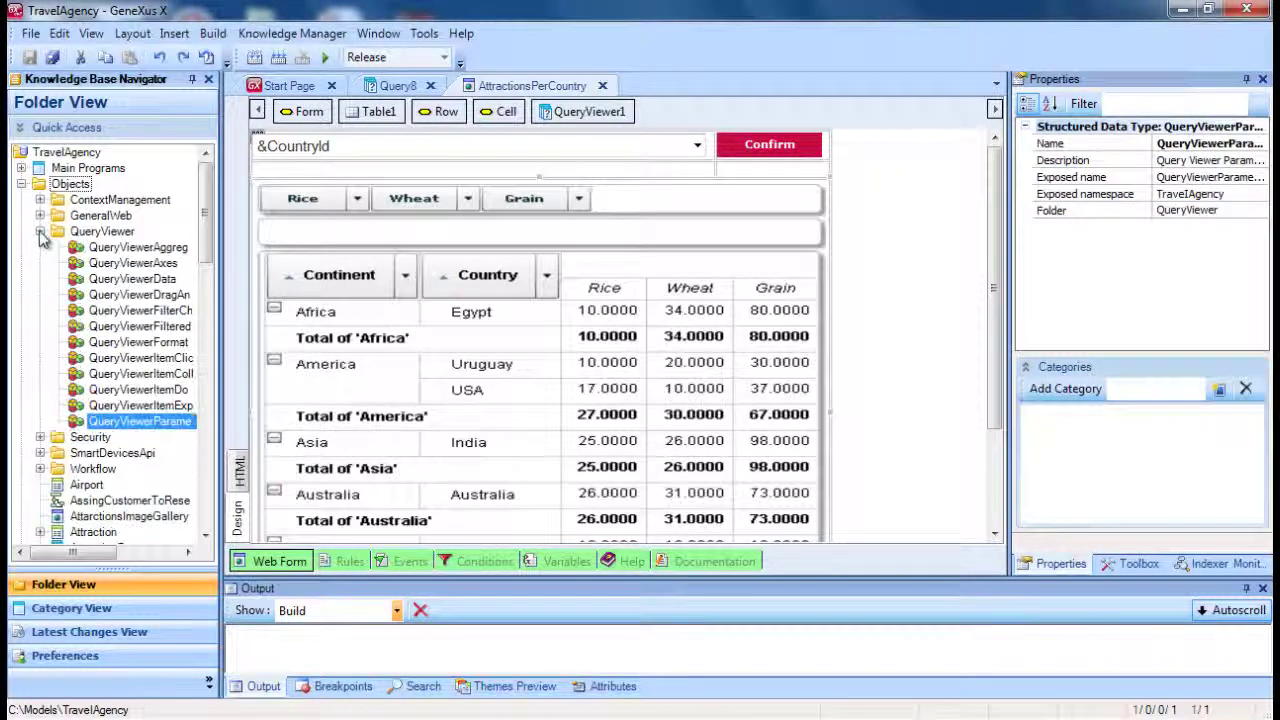
double_click(142, 422)
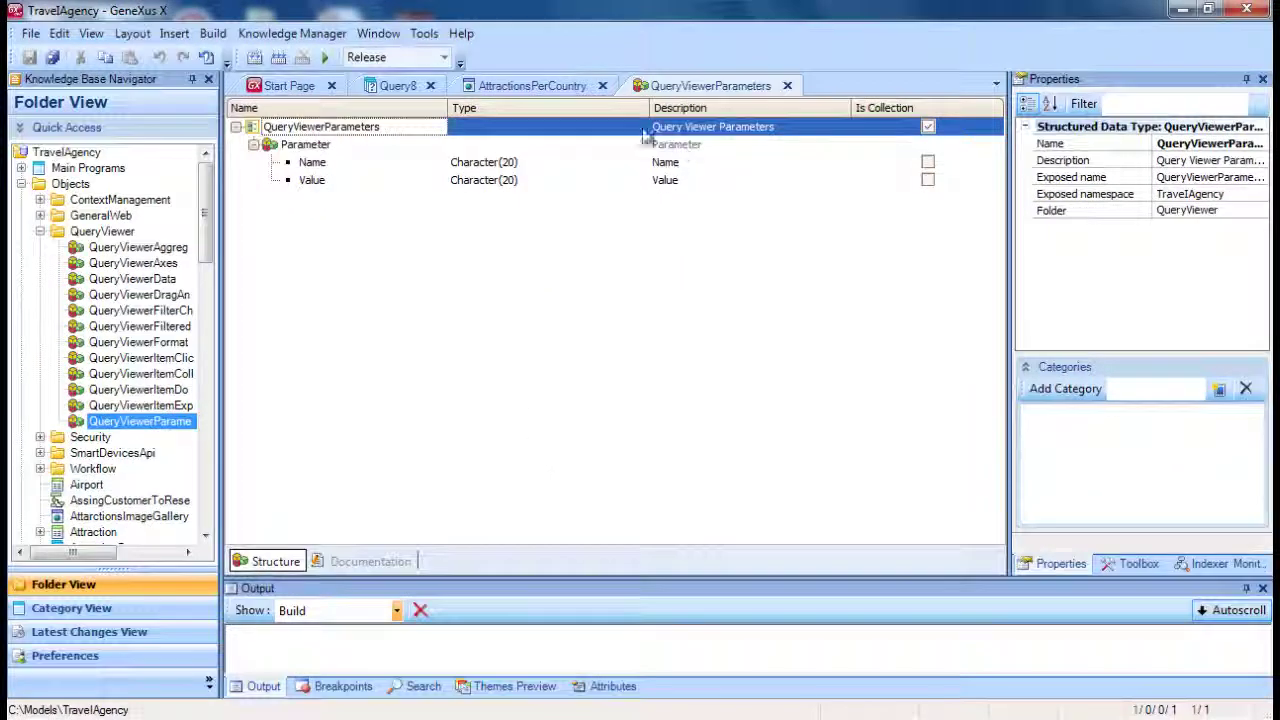
Review the Confirm button's Enter event code in AttractionsPerCountry and the variables defined for the web panel.
left_click(548, 85)
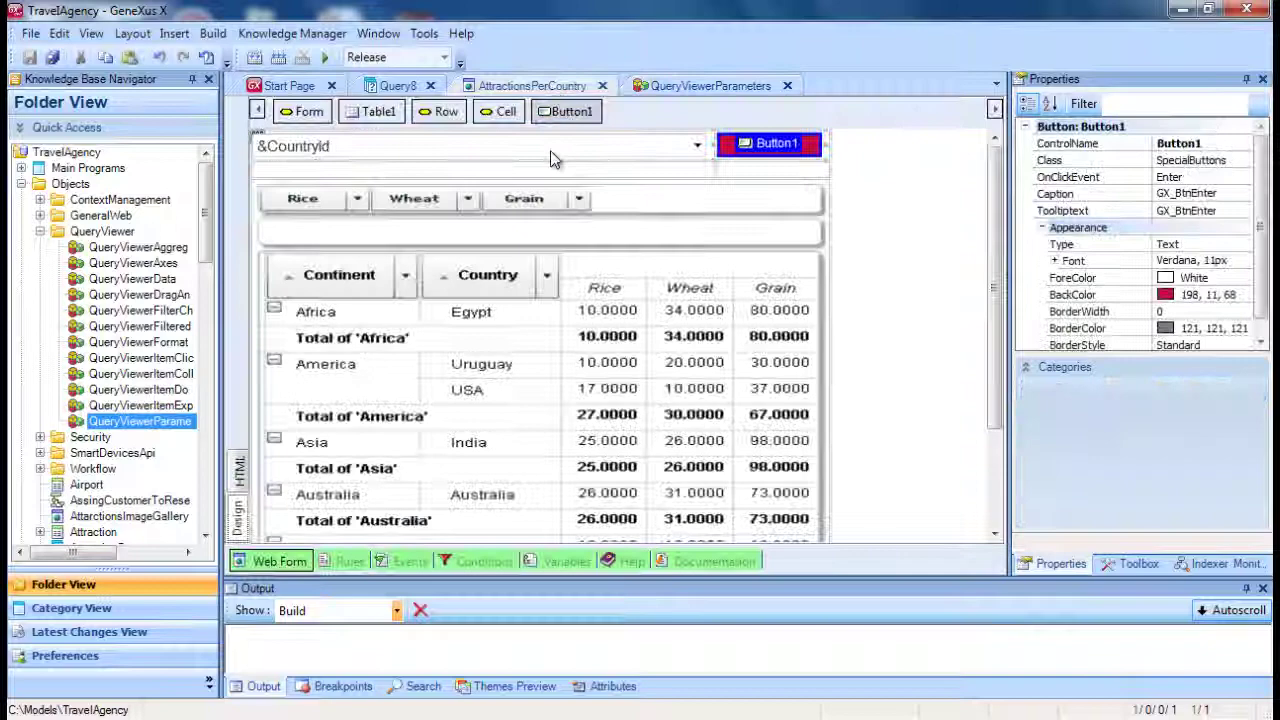
double_click(754, 152)
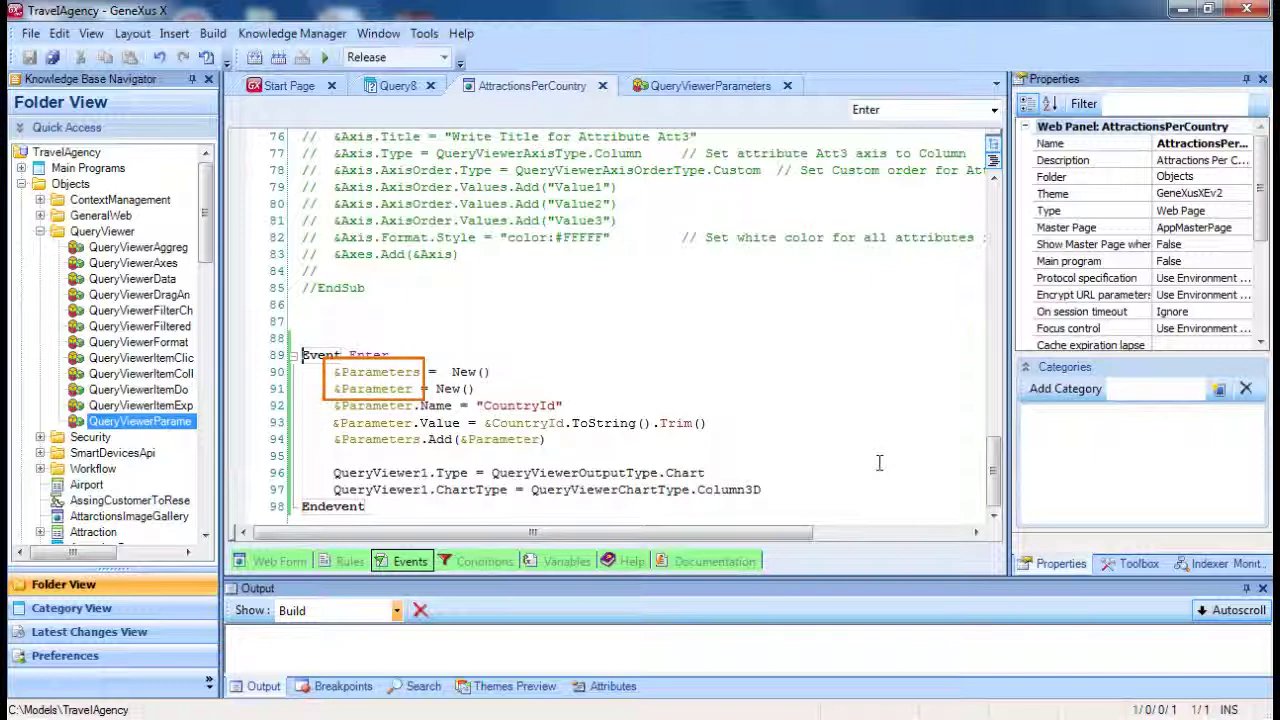
left_click(566, 561)
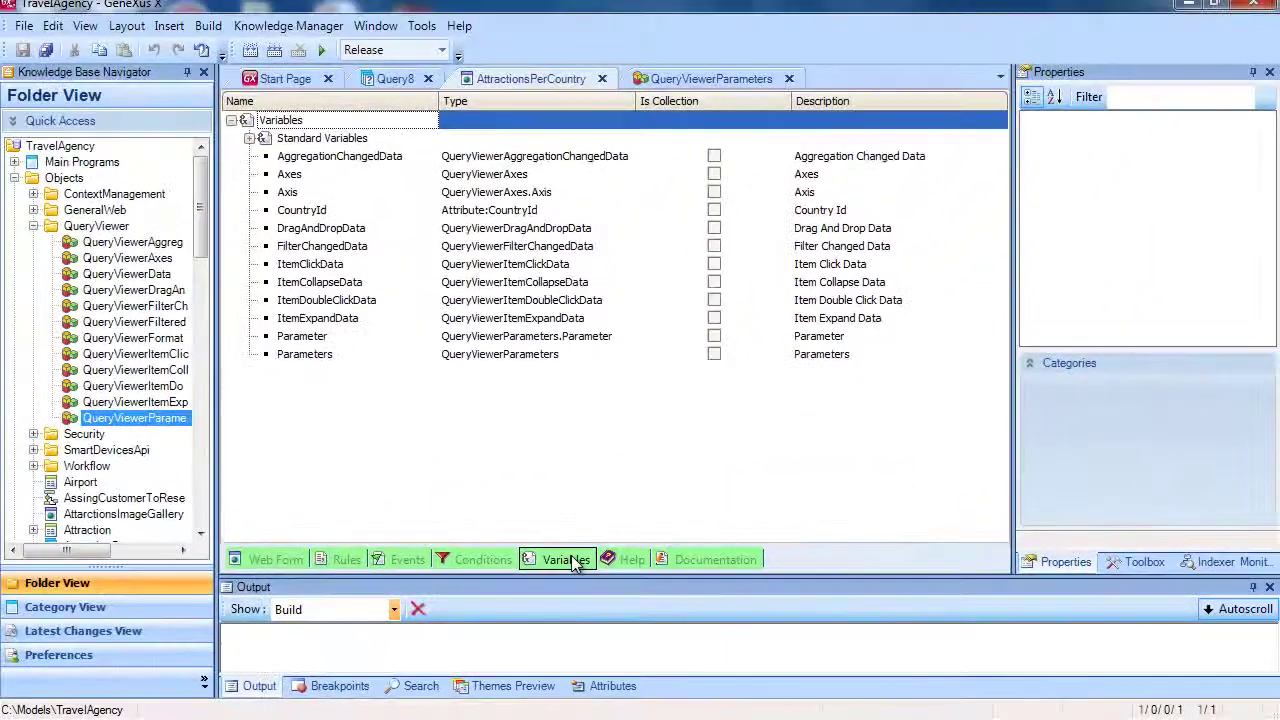
left_click(418, 561)
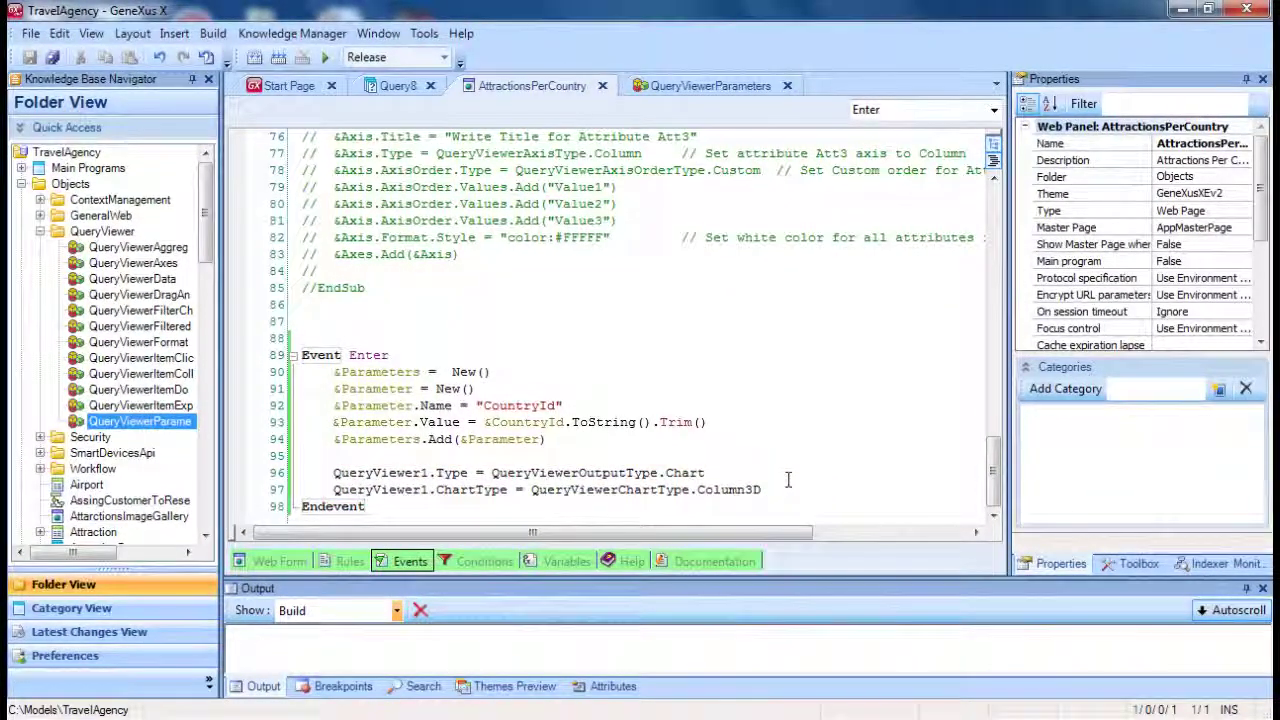
Add the line QueryViewer1.ObjectName = "Query8" after &Parameters.Add(&Parameter) in the Enter event and save the web panel.
left_click(844, 461)
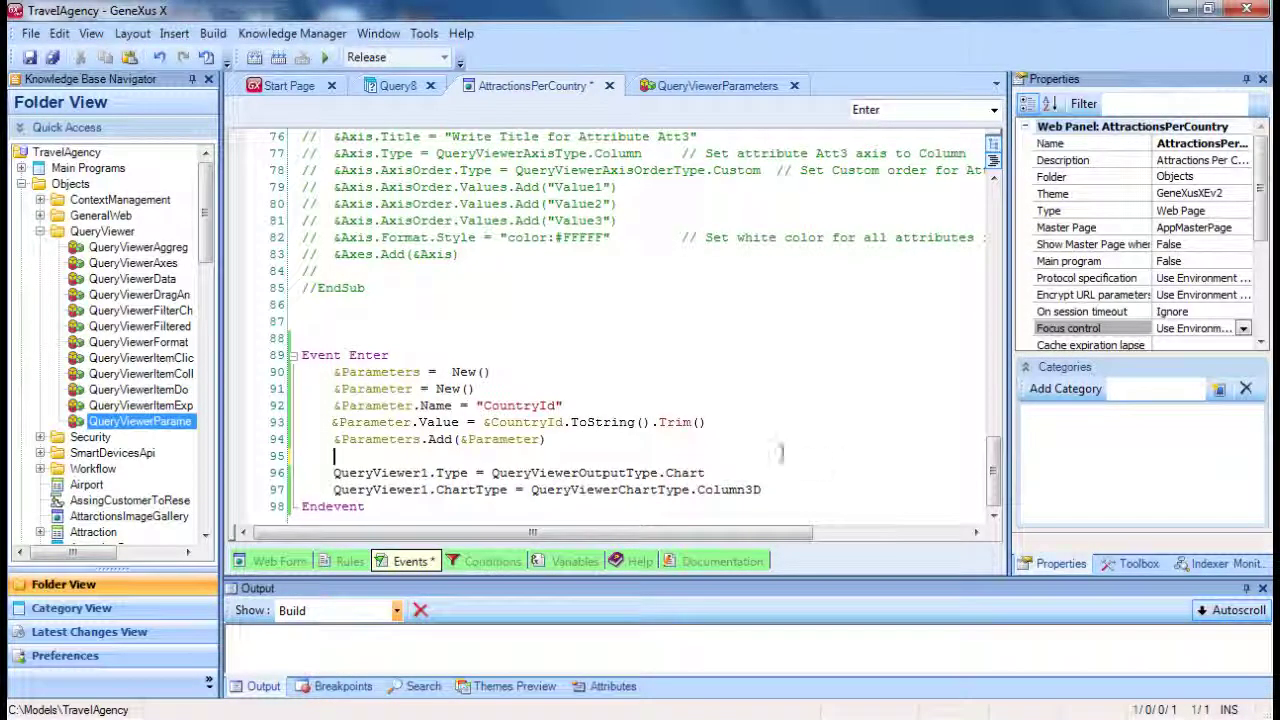
type("Q")
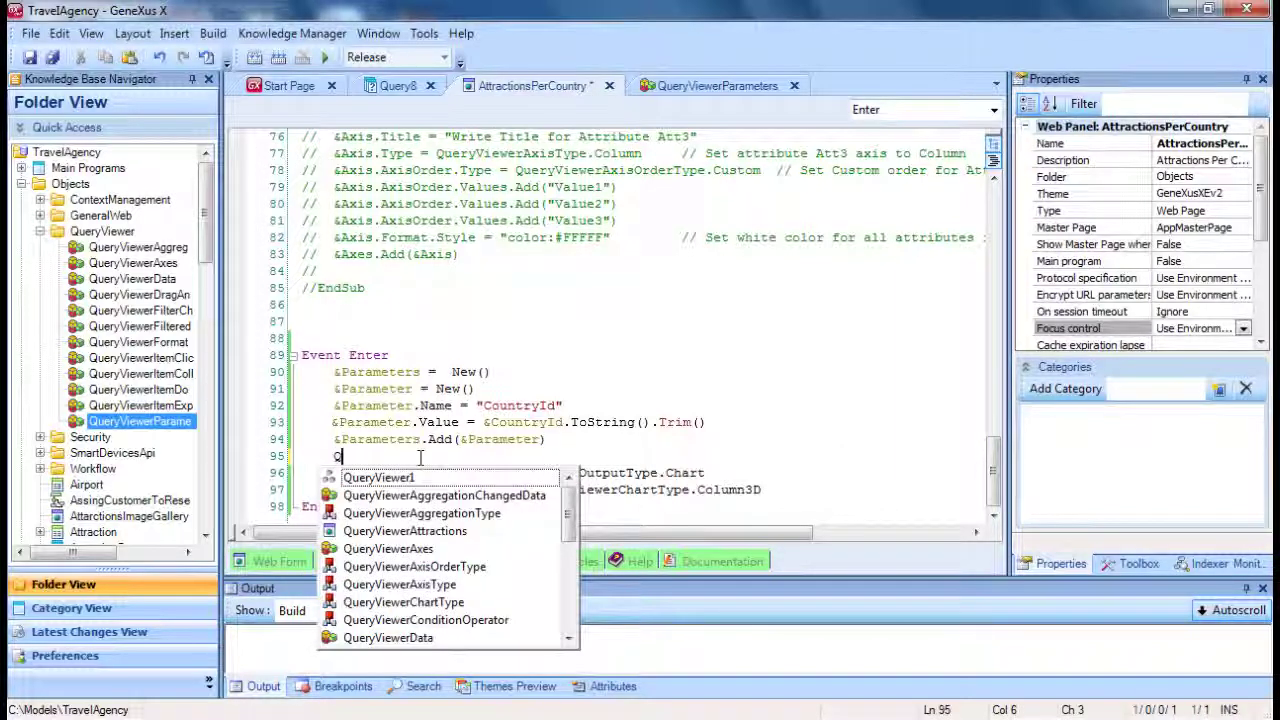
double_click(405, 479)
type(".")
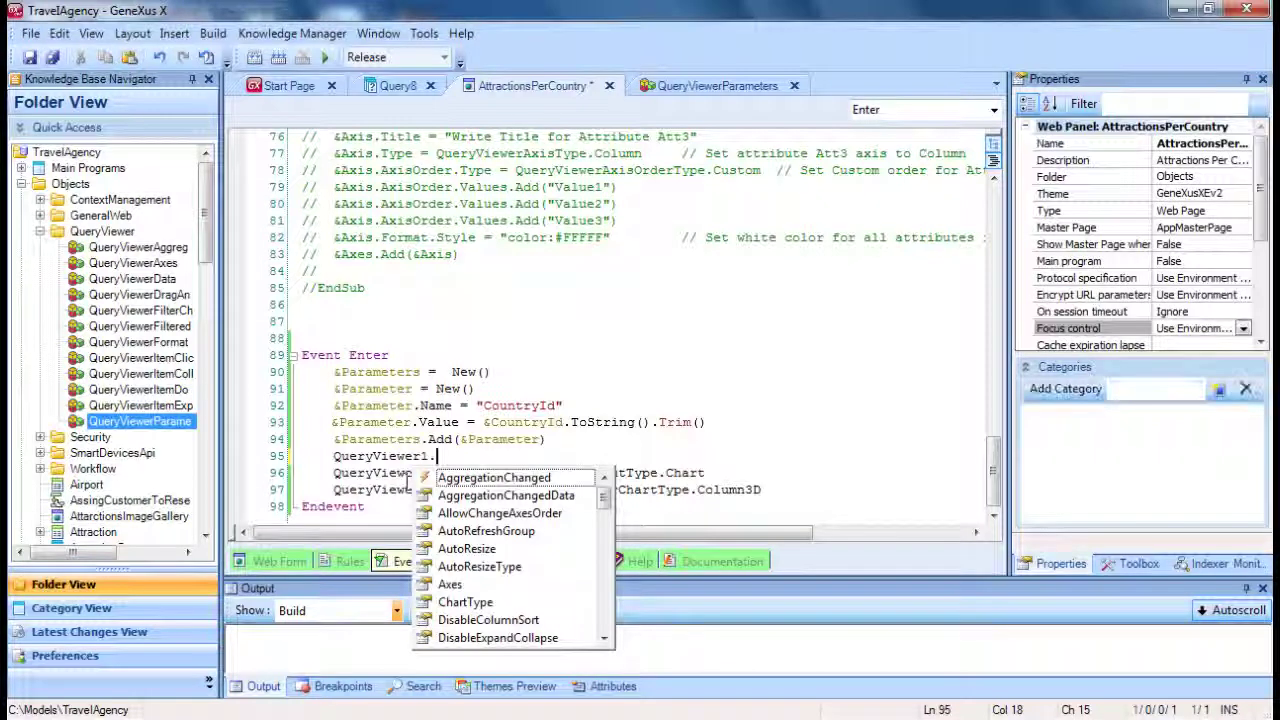
type("ob")
key("Return")
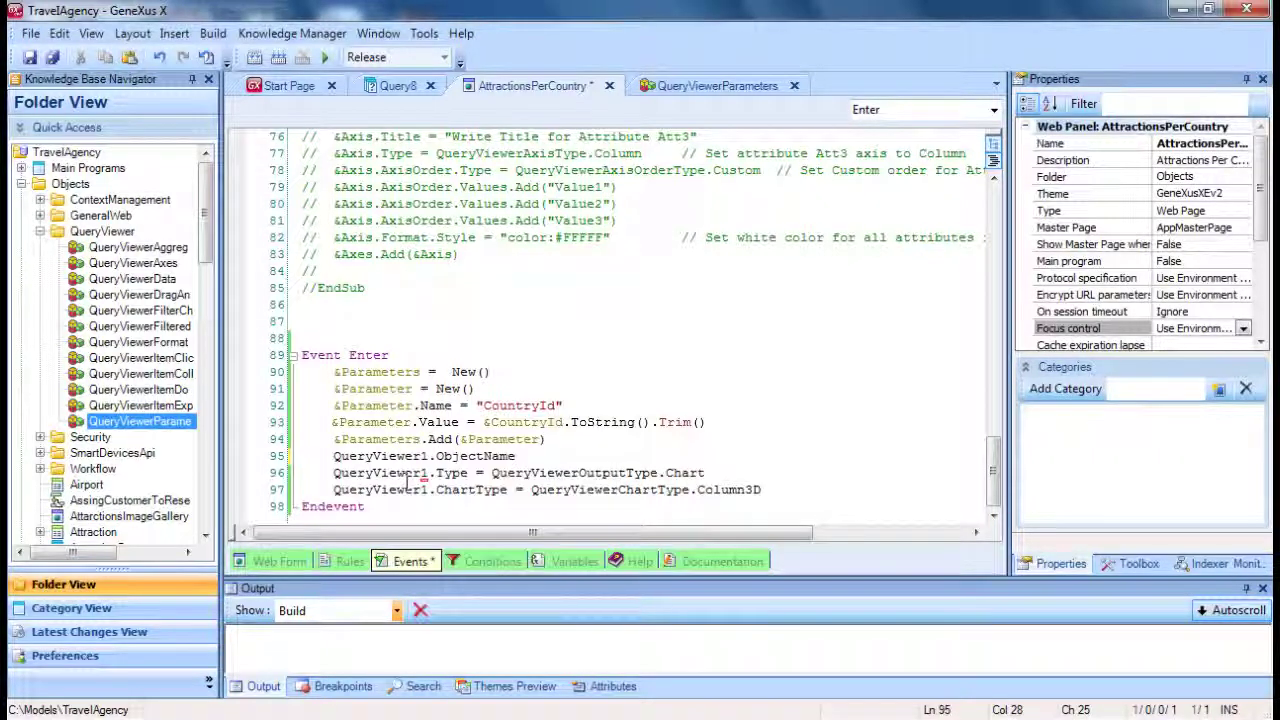
type("= \"Query8")
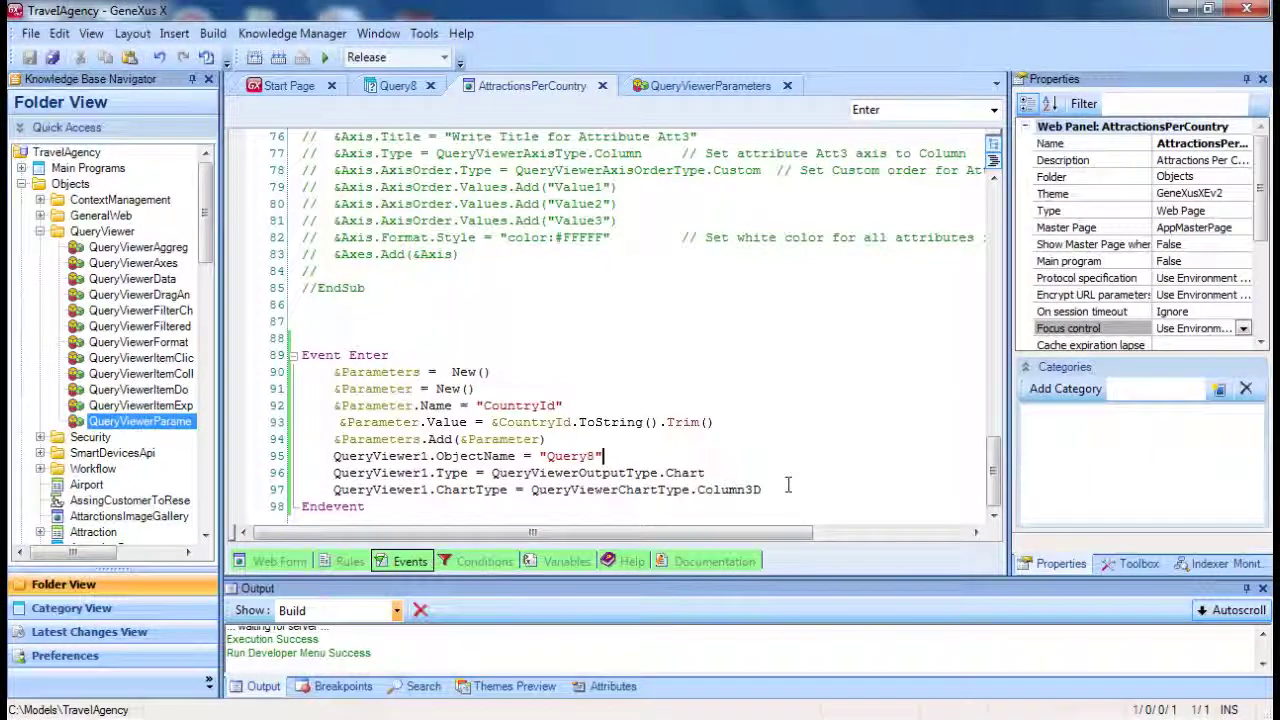
key("ctrl+s")
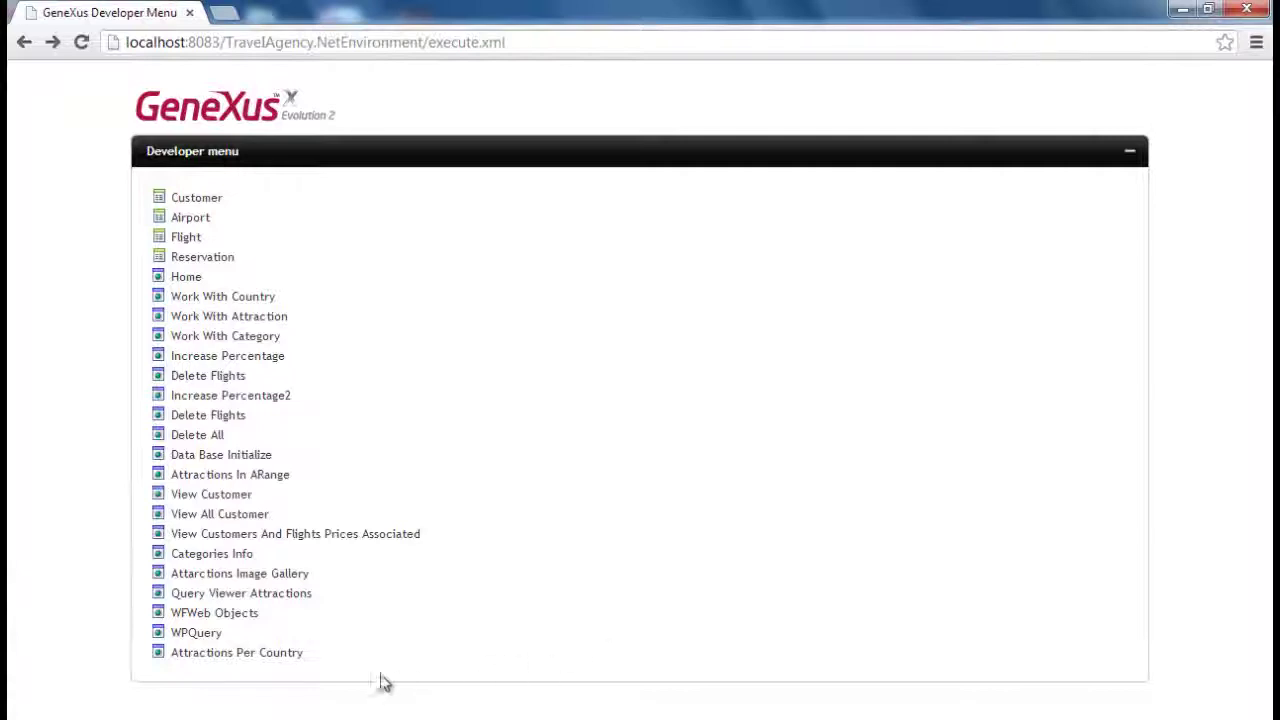
Open the Attractions Per Country page from the Developer Menu in the browser and chart the attractions for France.
left_click(284, 657)
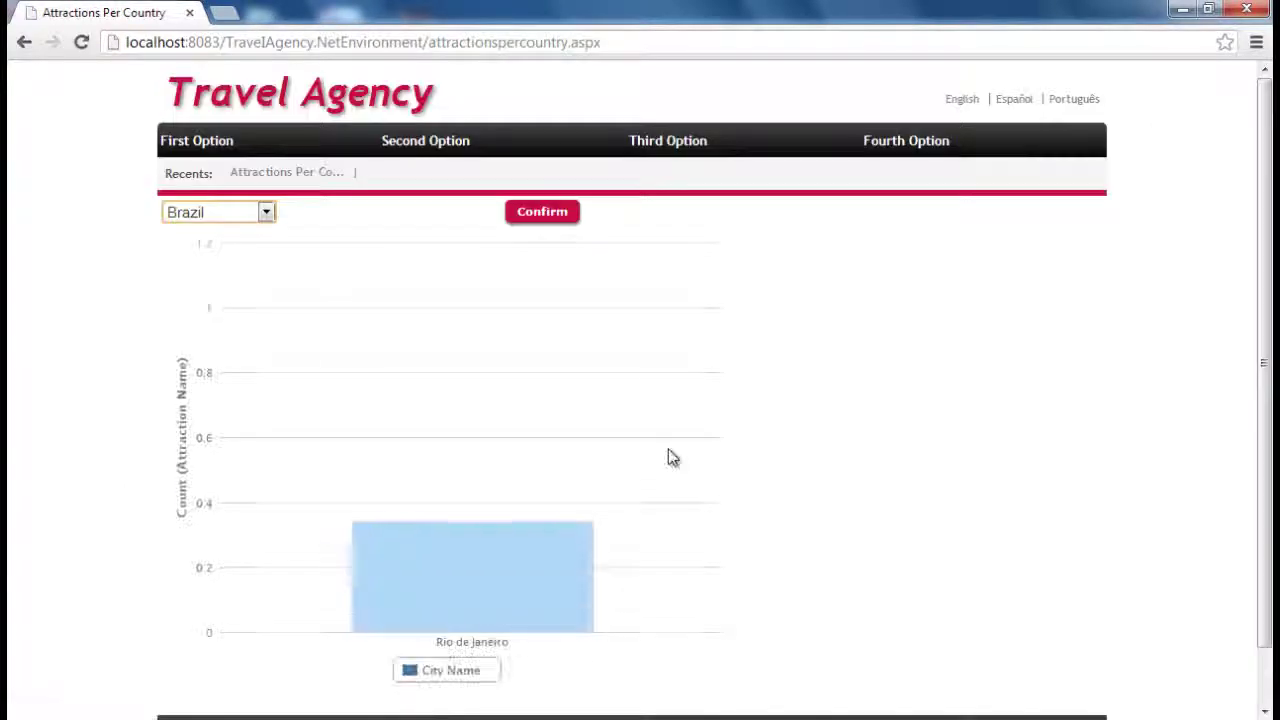
left_click(266, 212)
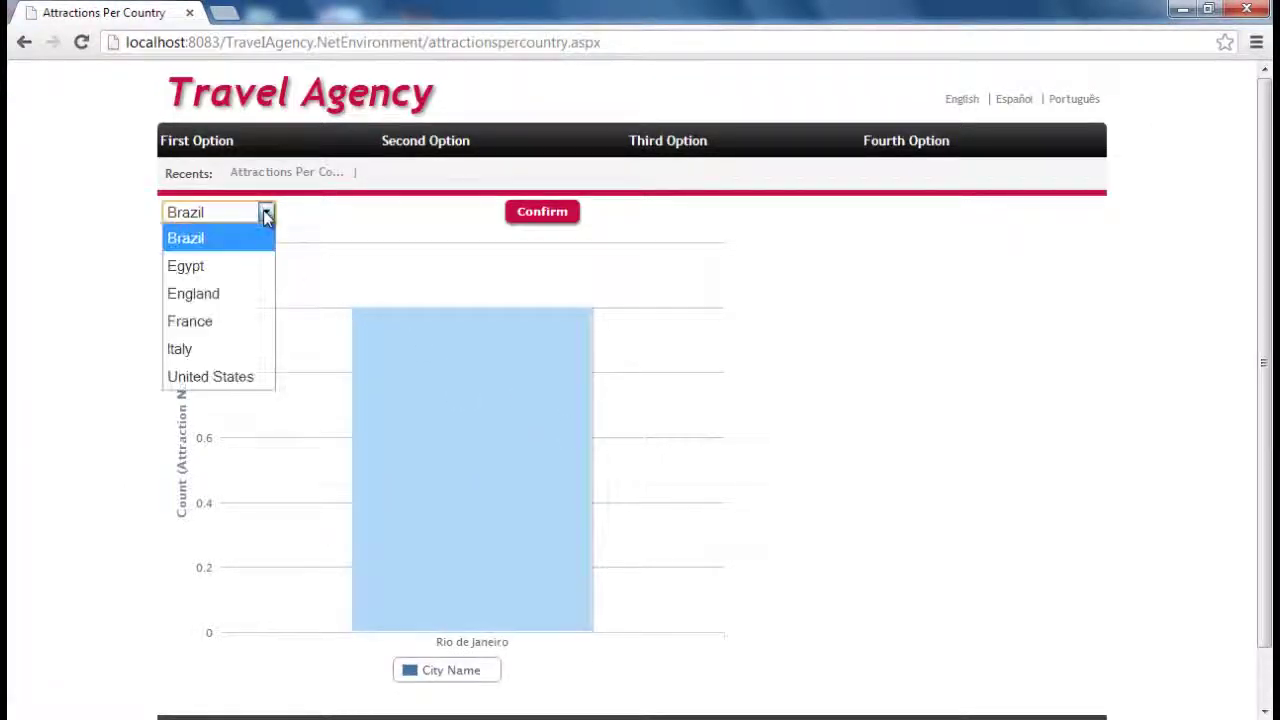
left_click(255, 320)
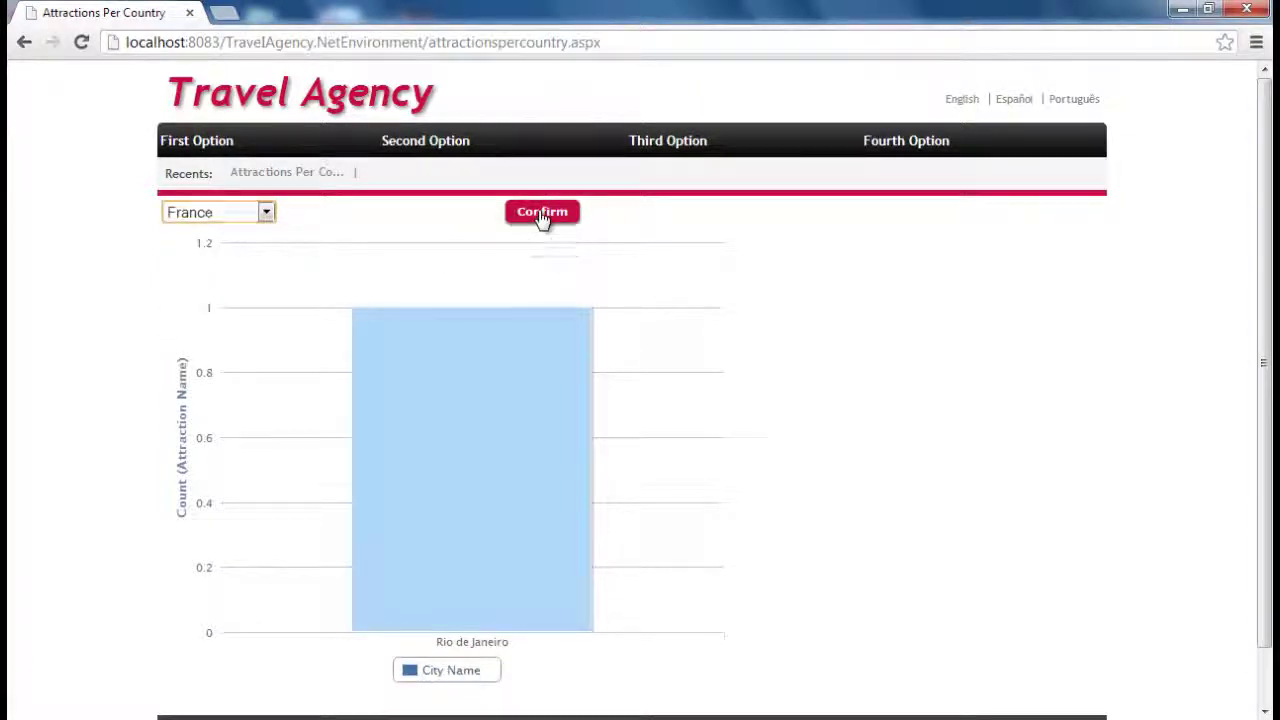
left_click(542, 215)
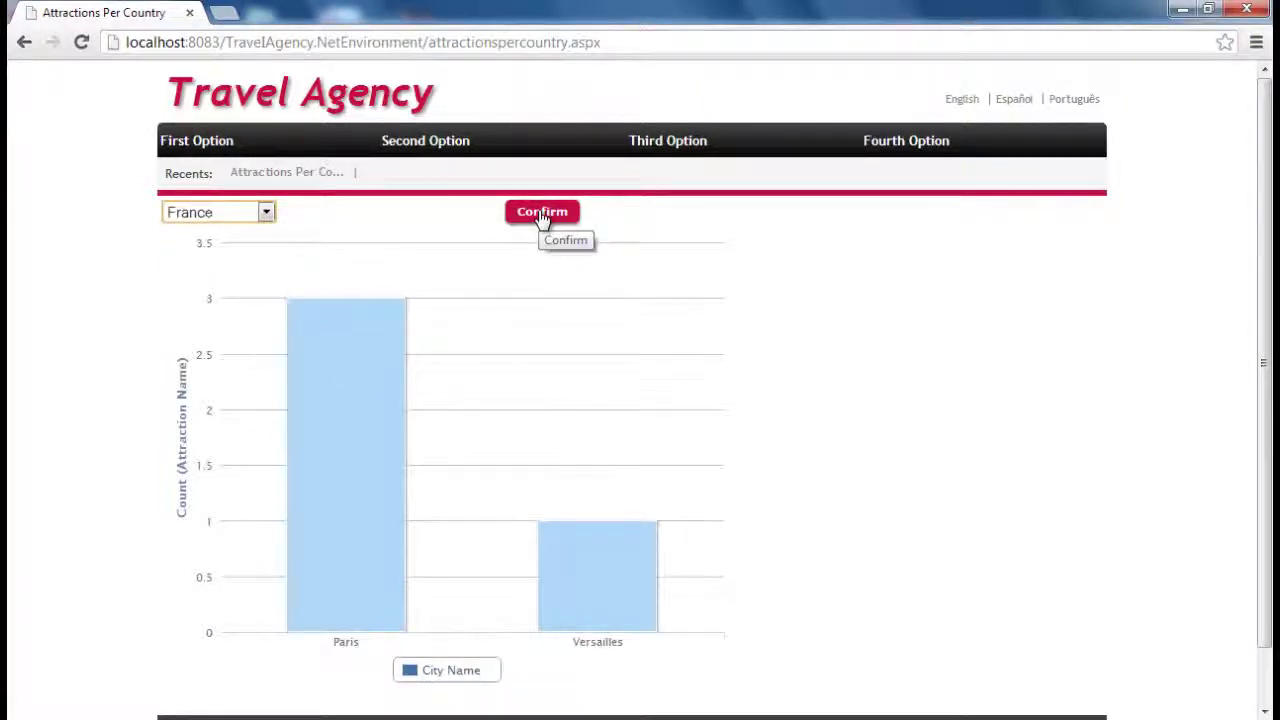
Change the country on the Attractions Per Country page to Italy and confirm to refresh the chart.
left_click(266, 212)
left_click(254, 350)
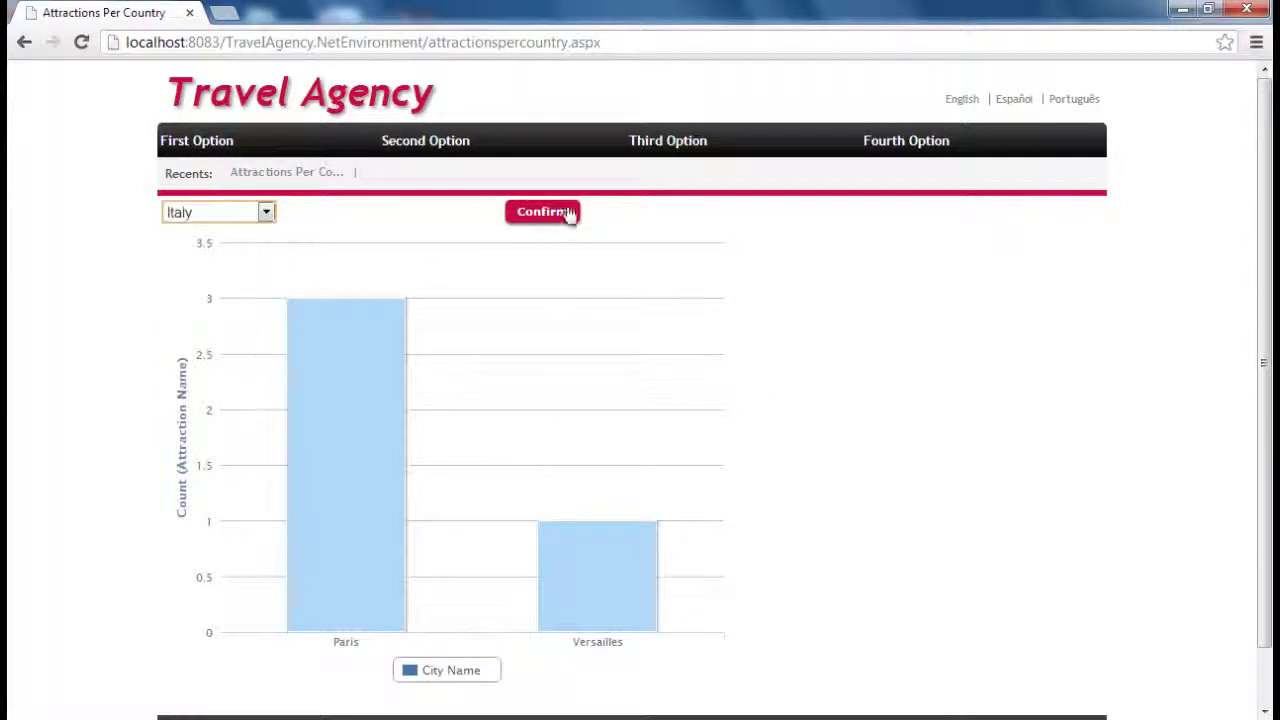
left_click(560, 215)
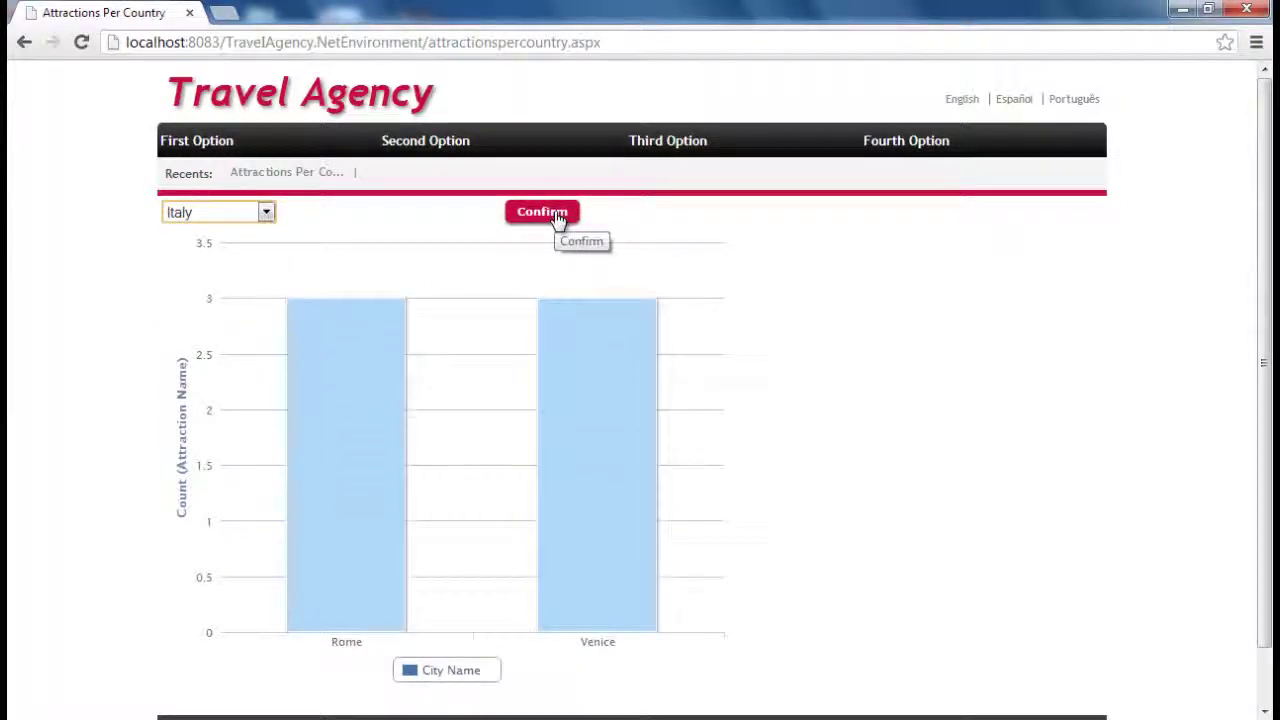